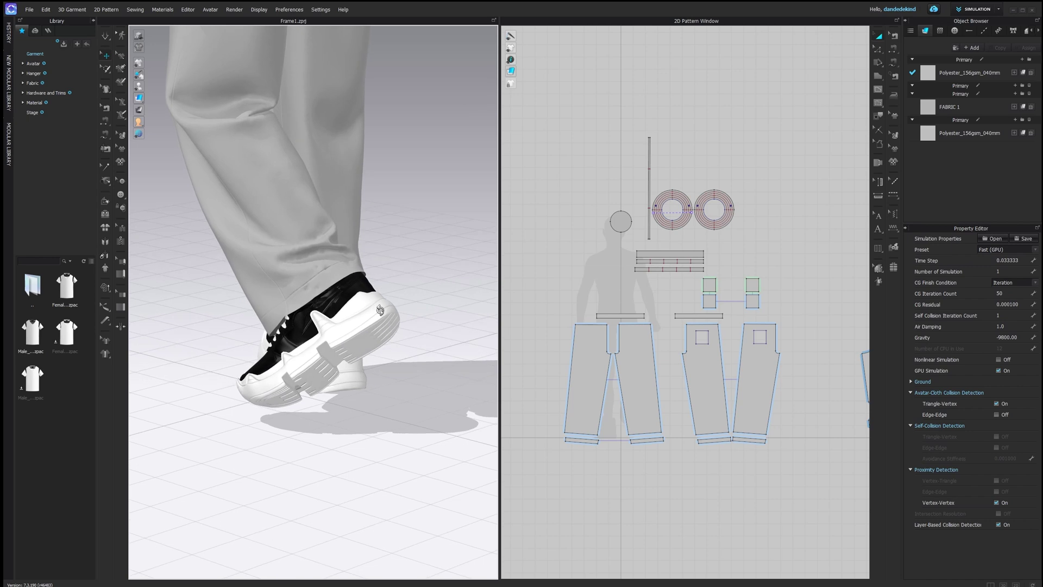
- Select the trouser hem band and examine how the hems fit around the shoes from several angles
{"action": "left_click", "coordinate": [104, 38]}
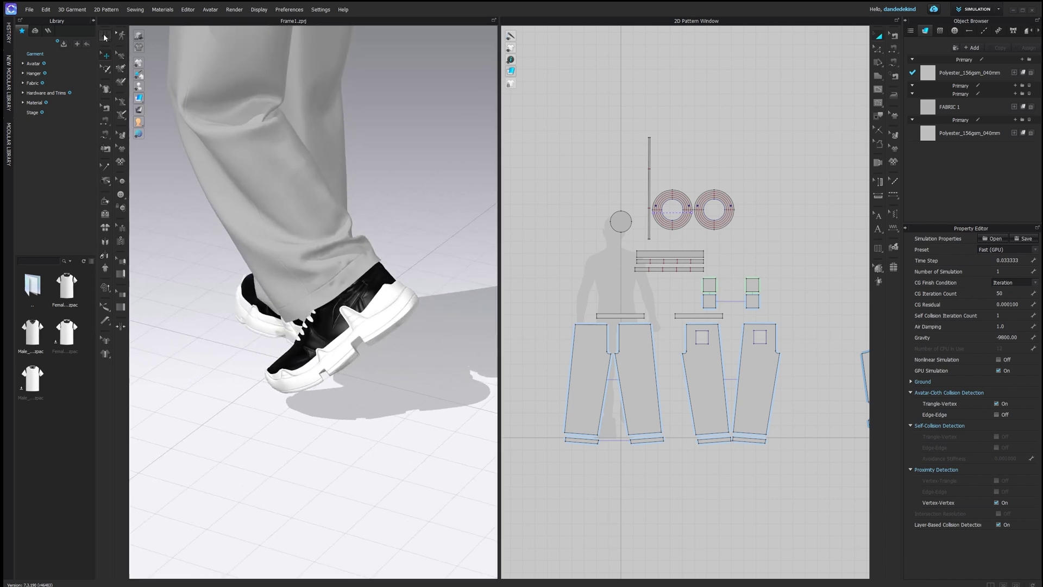
{"action": "left_click", "coordinate": [374, 274]}
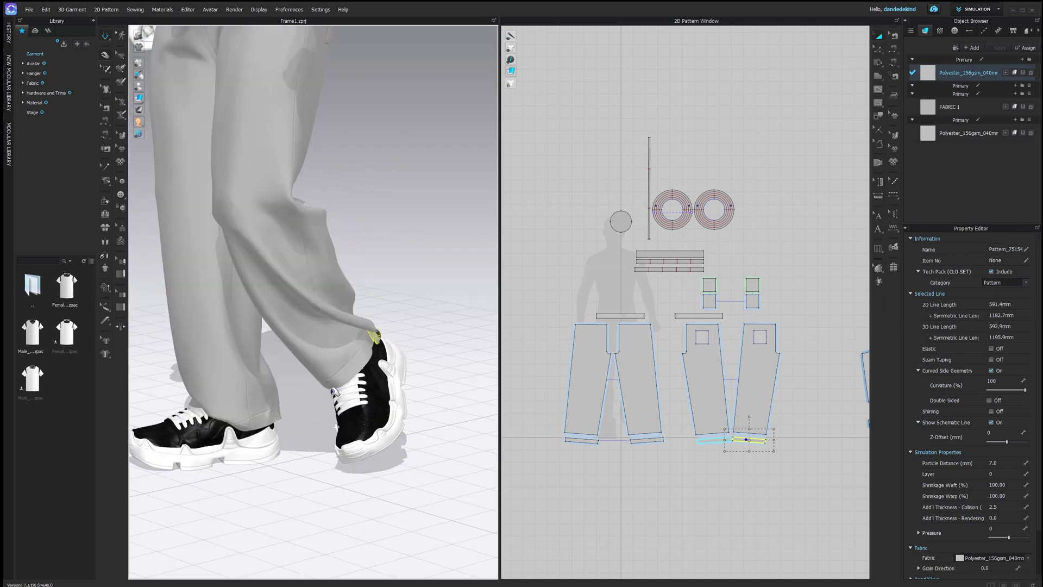
{"action": "middle_click_drag", "start_coordinate": [334, 391], "coordinate": [362, 399]}
{"action": "scroll", "coordinate": [338, 403], "scroll_direction": "down", "scroll_amount": 2}
{"action": "right_click_drag", "start_coordinate": [371, 393], "coordinate": [297, 391]}
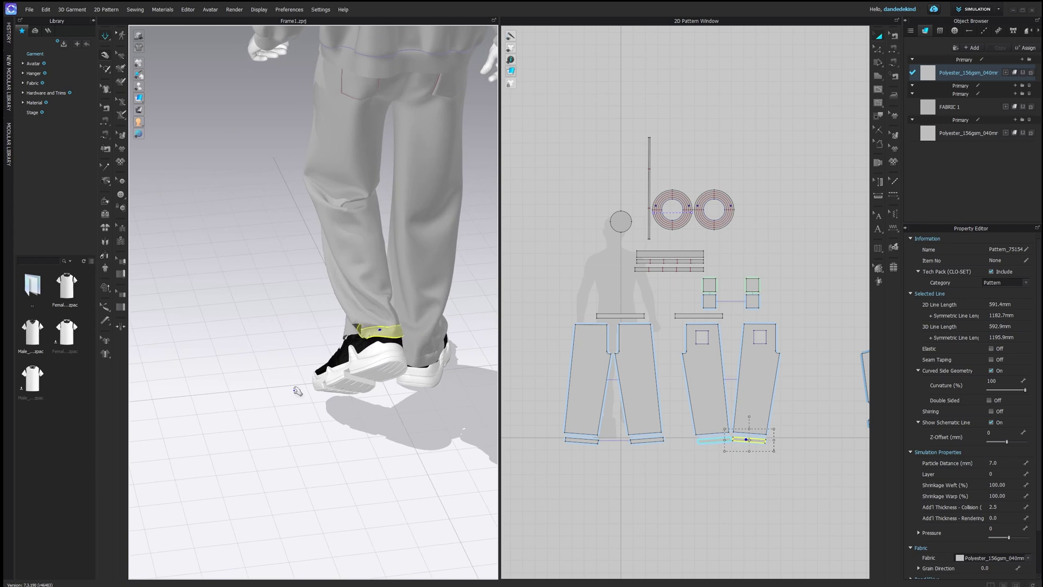
{"action": "scroll", "coordinate": [381, 332], "scroll_direction": "up", "scroll_amount": 3}
{"action": "left_click_drag", "start_coordinate": [261, 364], "coordinate": [156, 384]}
{"action": "left_click", "coordinate": [294, 375]}
{"action": "right_click_drag", "start_coordinate": [282, 380], "coordinate": [346, 390]}
{"action": "middle_click_drag", "start_coordinate": [346, 390], "coordinate": [420, 391]}
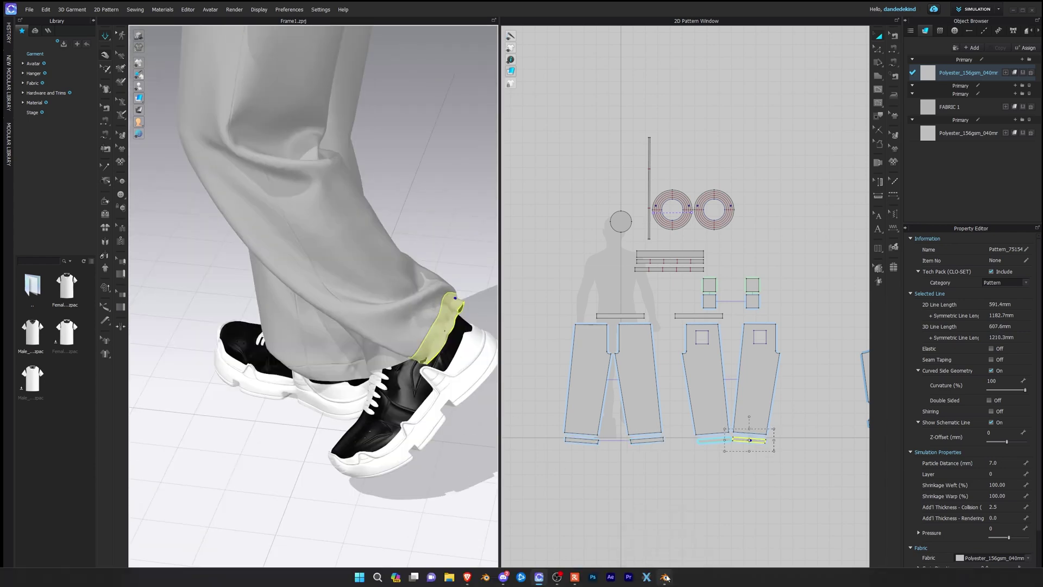
- Switch to Blender and examine how the simplified shoe covers meet the trouser hems
{"action": "left_click", "coordinate": [665, 577]}
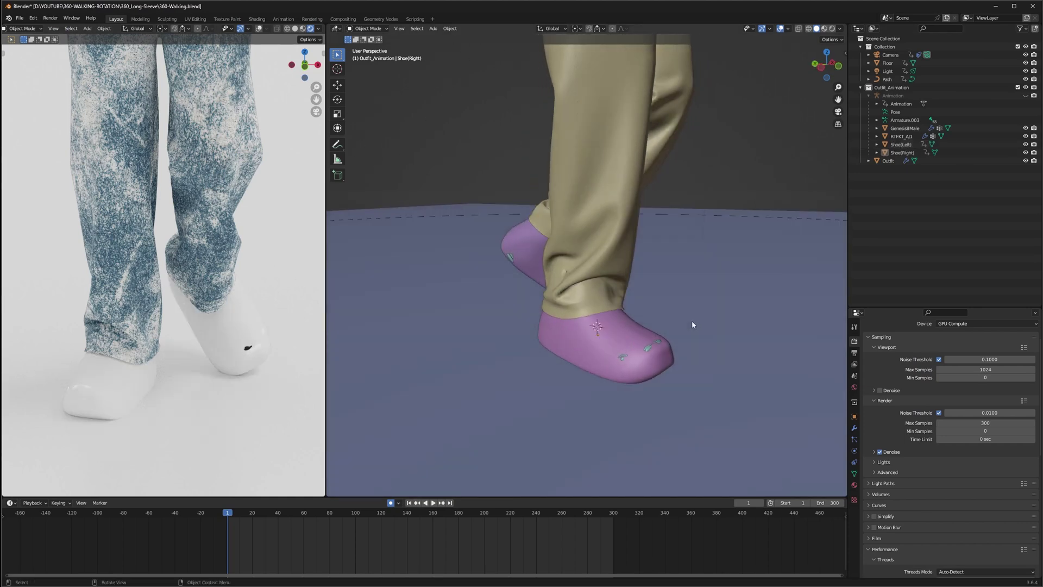
{"action": "middle_click_drag", "start_coordinate": [612, 335], "coordinate": [664, 294]}
{"action": "scroll", "coordinate": [622, 313], "scroll_direction": "down", "scroll_amount": 5}
{"action": "scroll", "coordinate": [624, 321], "scroll_direction": "up", "scroll_amount": 6}
{"action": "right_click", "coordinate": [608, 334]}
{"action": "scroll", "coordinate": [605, 246], "scroll_direction": "up", "scroll_amount": 6}
{"action": "scroll", "coordinate": [605, 245], "scroll_direction": "down", "scroll_amount": 4}
{"action": "middle_click_drag", "start_coordinate": [603, 245], "coordinate": [511, 245]}
{"action": "scroll", "coordinate": [601, 233], "scroll_direction": "up", "scroll_amount": 3}
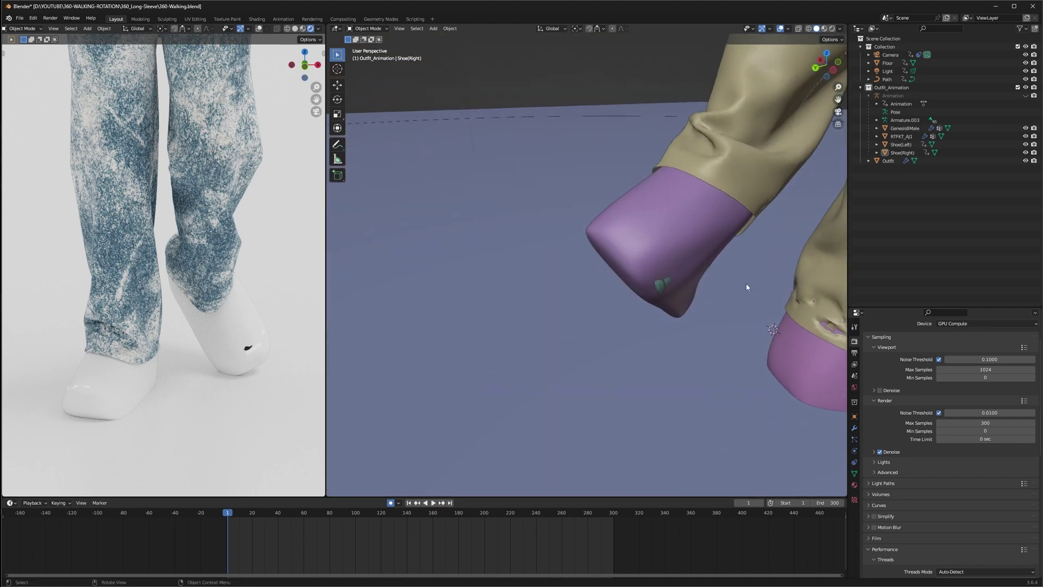
{"action": "middle_click_drag", "start_coordinate": [776, 297], "coordinate": [623, 320]}
{"action": "scroll", "coordinate": [673, 285], "scroll_direction": "up", "scroll_amount": 2}
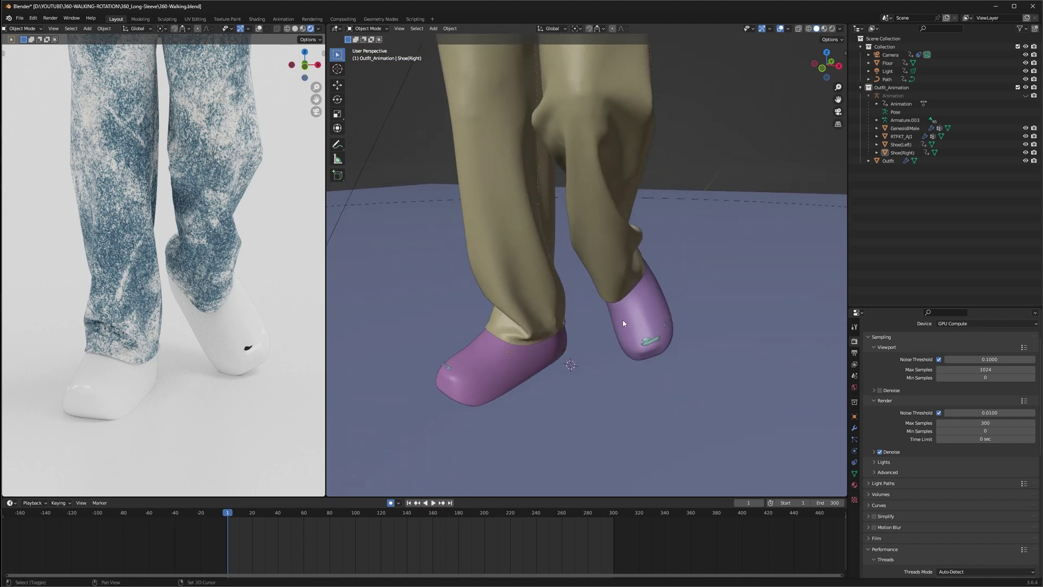
{"action": "scroll", "coordinate": [618, 318], "scroll_direction": "up", "scroll_amount": 2}
{"action": "scroll", "coordinate": [619, 321], "scroll_direction": "down", "scroll_amount": 4}
- Hide the Outfit object and set the Animation armature to Rest Position
{"action": "left_click", "coordinate": [1026, 161]}
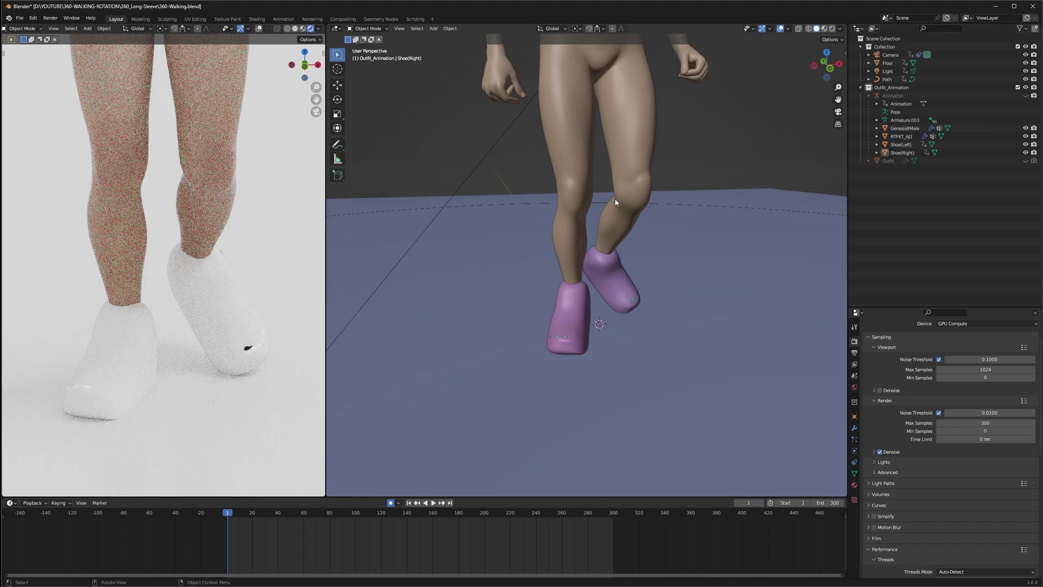
{"action": "scroll", "coordinate": [659, 228], "scroll_direction": "down", "scroll_amount": 6}
{"action": "scroll", "coordinate": [585, 142], "scroll_direction": "up", "scroll_amount": 4}
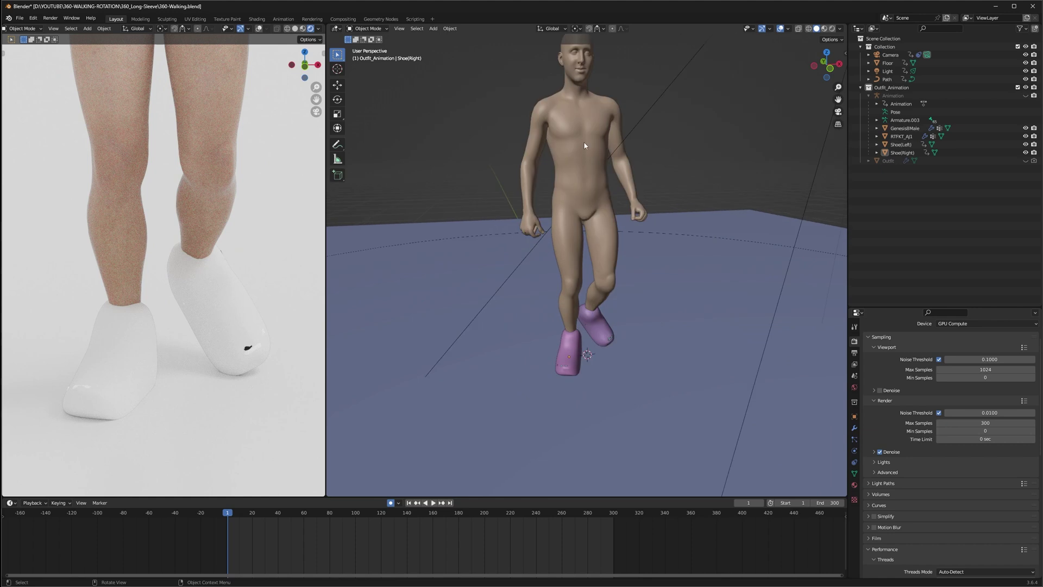
{"action": "left_click", "coordinate": [584, 142]}
{"action": "left_click", "coordinate": [893, 95]}
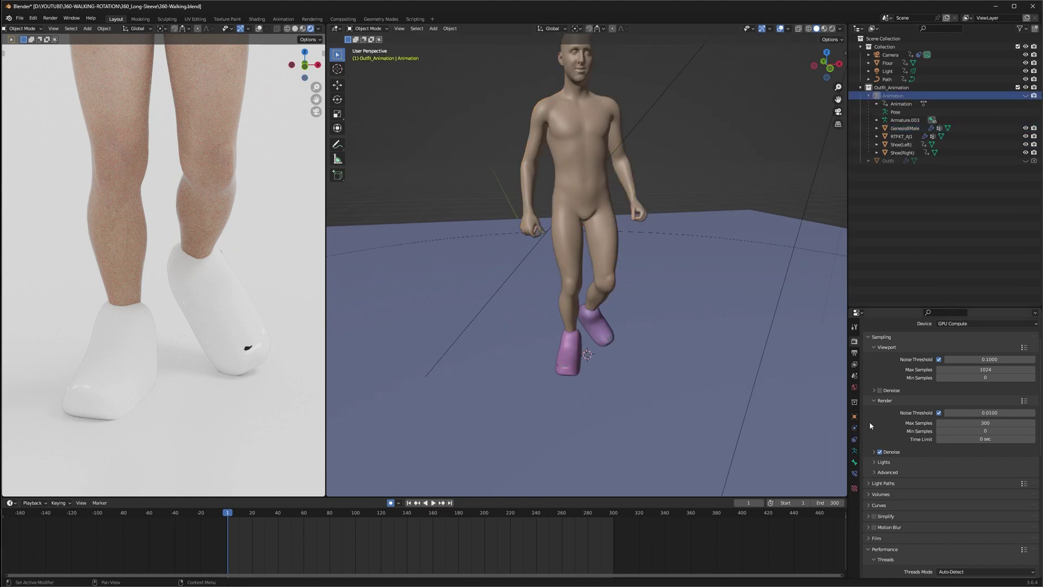
{"action": "left_click", "coordinate": [854, 451]}
{"action": "left_click", "coordinate": [971, 366]}
- Set the working viewport to the left orthographic view and hide the Shoe(Left) and Shoe(Right) covers
{"action": "scroll", "coordinate": [619, 326], "scroll_direction": "up", "scroll_amount": 7}
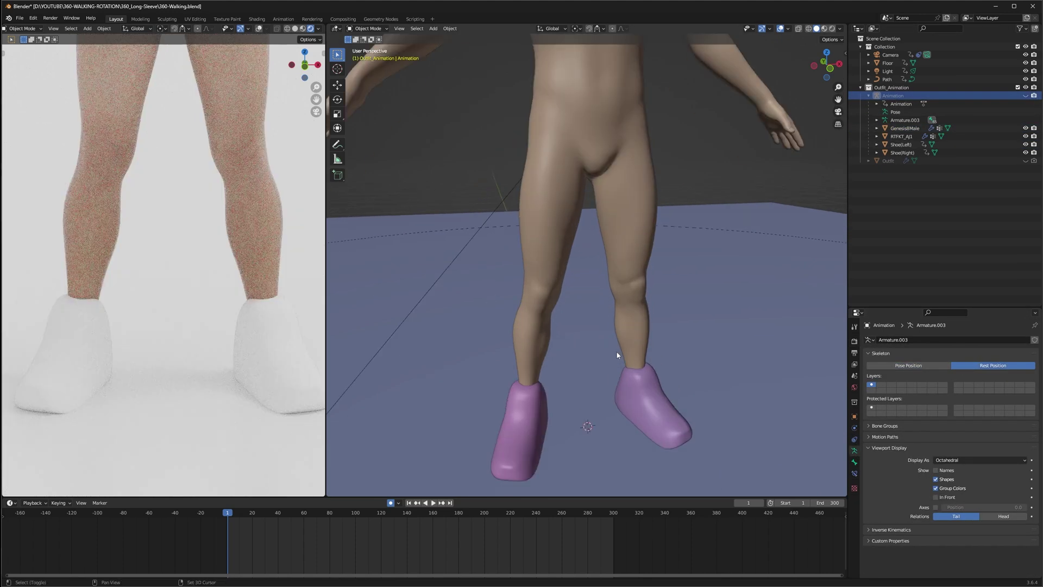
{"action": "left_click", "coordinate": [557, 281]}
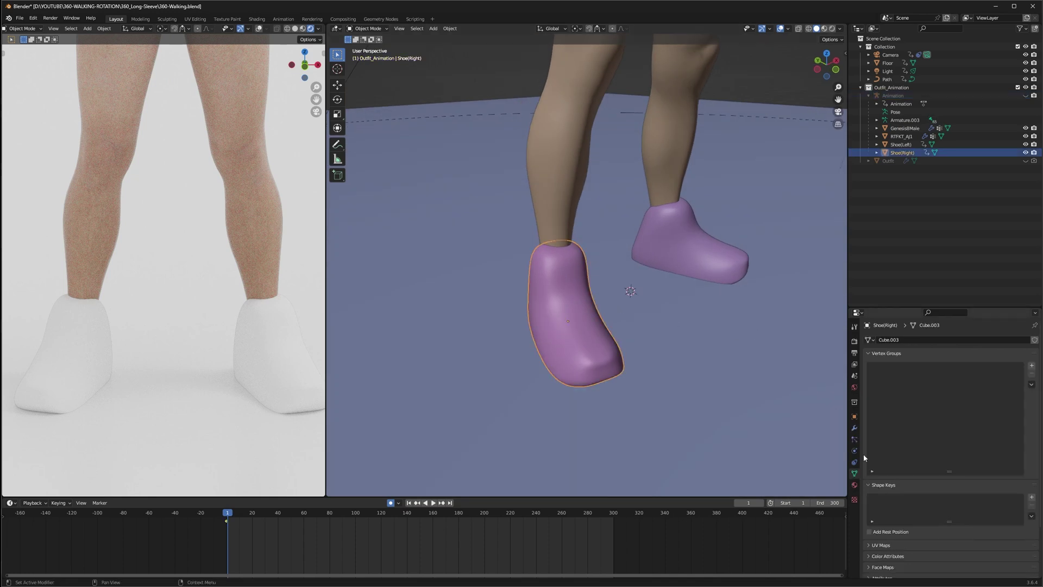
{"action": "left_click", "coordinate": [855, 429]}
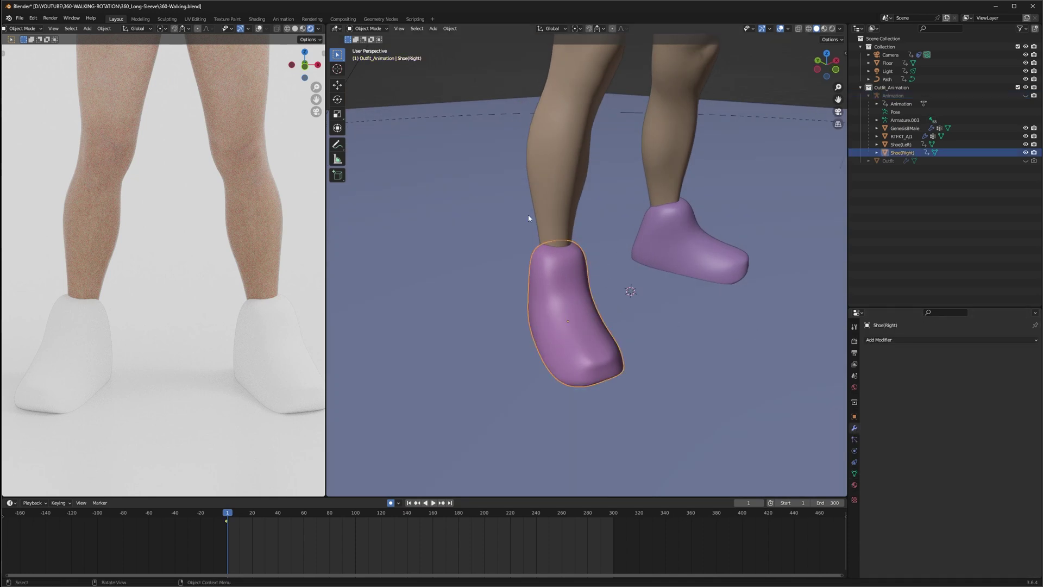
{"action": "left_click", "coordinate": [395, 29]}
{"action": "mouse_move", "coordinate": [464, 130]}
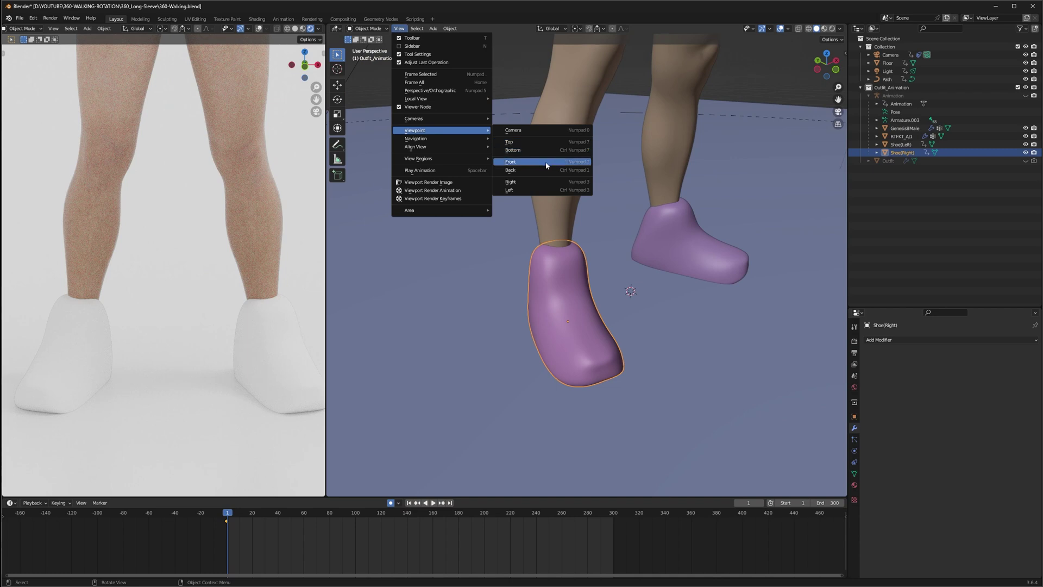
{"action": "left_click", "coordinate": [548, 190]}
{"action": "left_click", "coordinate": [674, 172]}
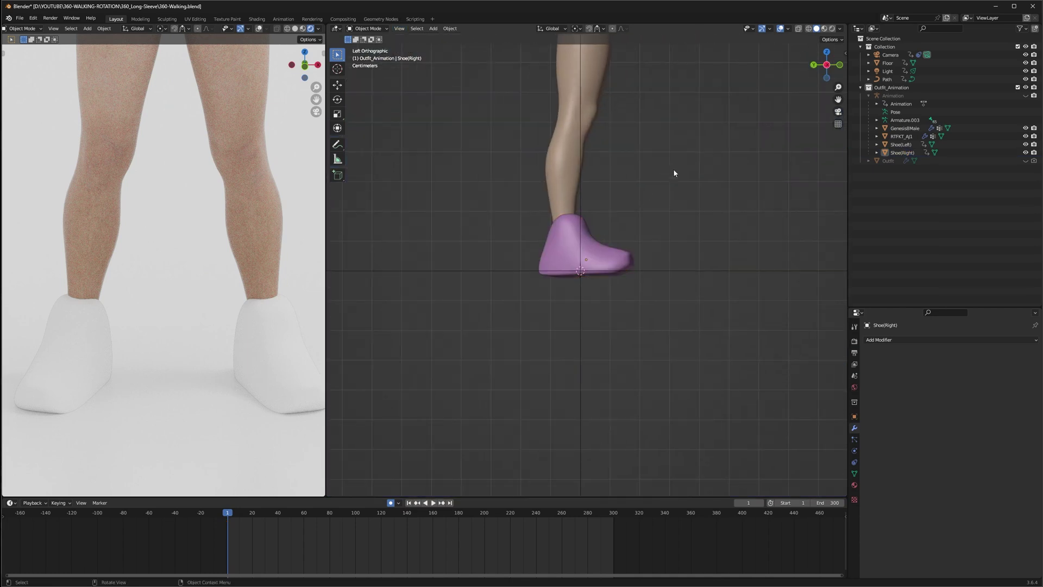
{"action": "right_click", "coordinate": [674, 173]}
{"action": "left_click", "coordinate": [1026, 145]}
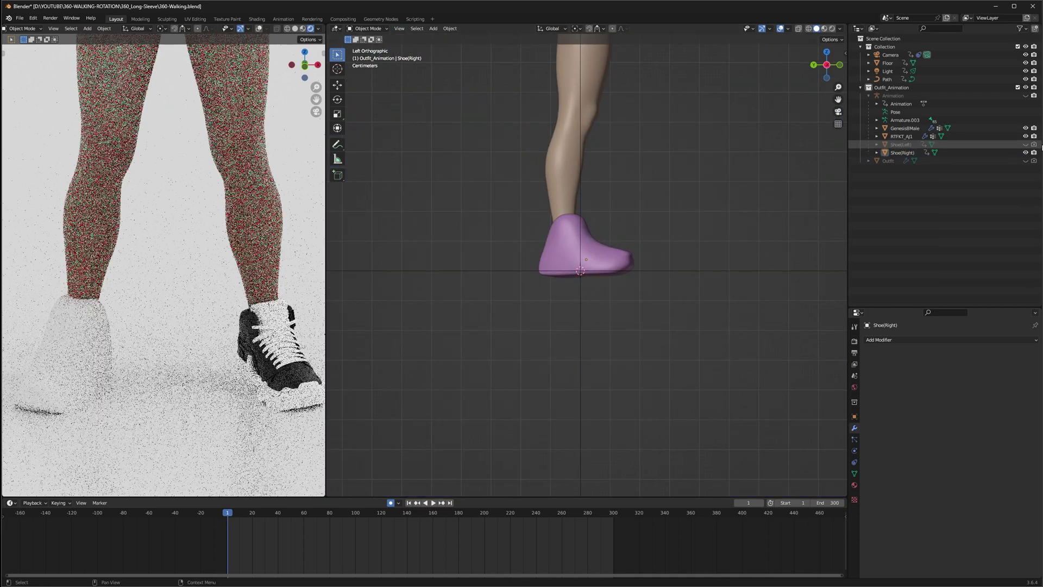
{"action": "left_click", "coordinate": [1025, 153]}
- Add a cube mesh, scale it down and raise it along Z around the shoe
{"action": "key", "text": "shift+a"}
{"action": "mouse_move", "coordinate": [625, 195]}
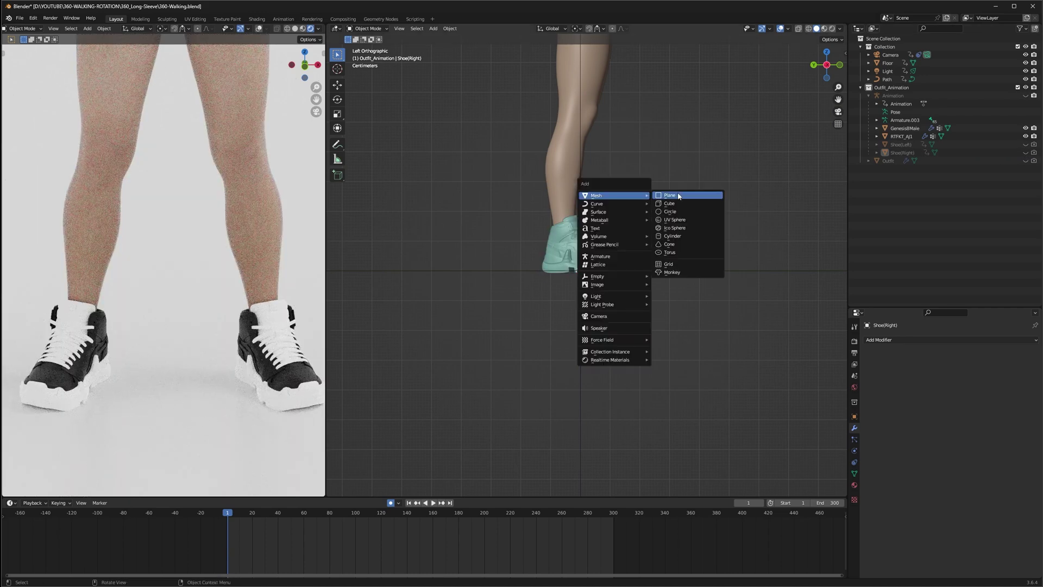
{"action": "left_click", "coordinate": [678, 203]}
{"action": "key", "text": "s"}
{"action": "left_click", "coordinate": [606, 252]}
{"action": "key", "text": "g"}
{"action": "key", "text": "z"}
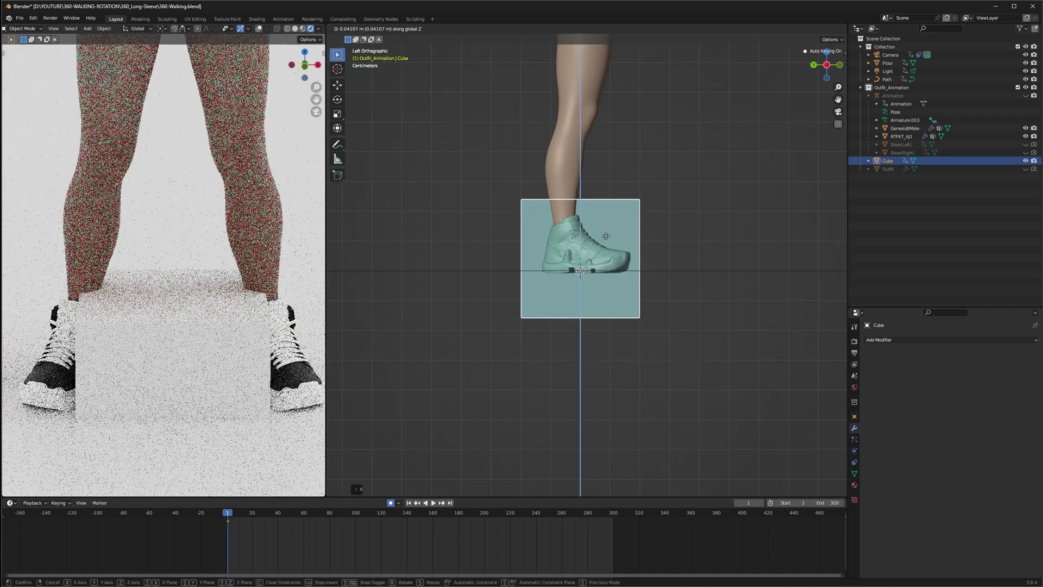
{"action": "left_click", "coordinate": [608, 234]}
- Shrink the cube to roughly the shoe's length and shift it along Y to line up with the shoe
{"action": "key", "text": "s"}
{"action": "left_click", "coordinate": [641, 239]}
{"action": "key", "text": "g"}
{"action": "key", "text": "y"}
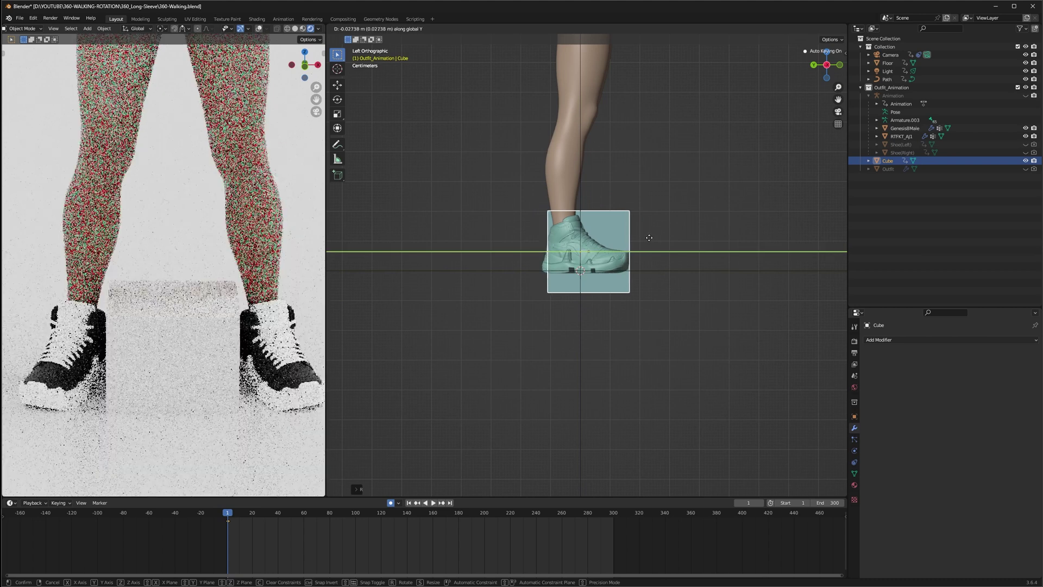
{"action": "left_click", "coordinate": [645, 238]}
- Enter Edit Mode on the cube with X-ray enabled and extend its front face along Y past the toe
{"action": "scroll", "coordinate": [633, 227], "scroll_direction": "up", "scroll_amount": 4}
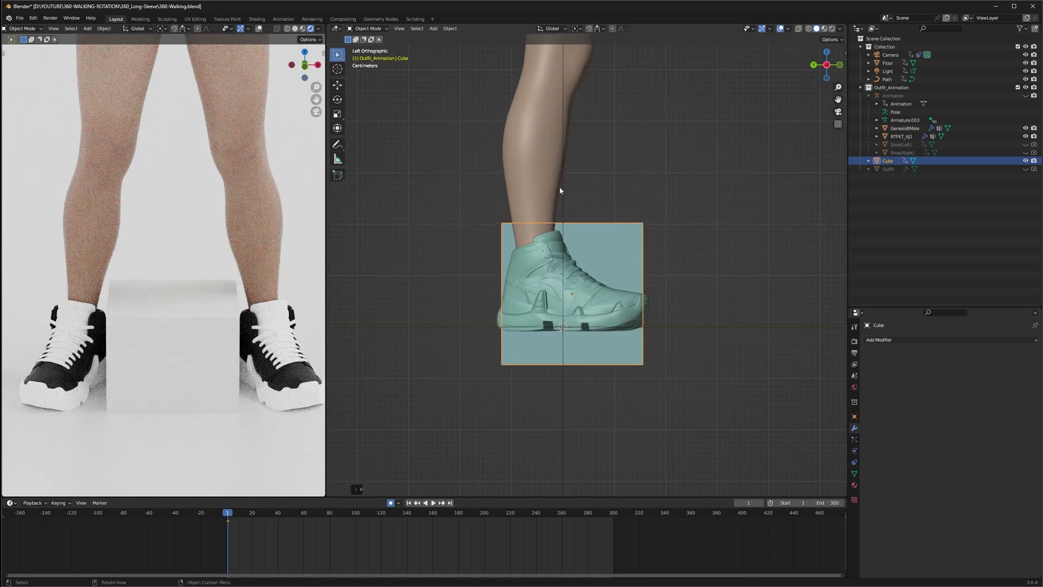
{"action": "left_click", "coordinate": [380, 30]}
{"action": "left_click", "coordinate": [377, 48]}
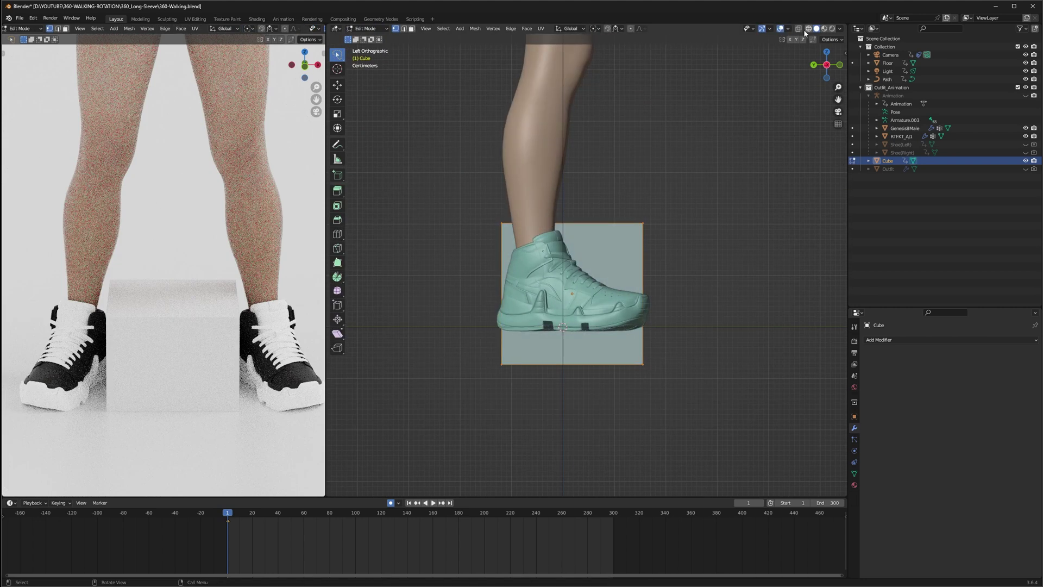
{"action": "key", "text": "alt+z"}
{"action": "key", "text": "g"}
{"action": "key", "text": "y"}
{"action": "left_click", "coordinate": [685, 249]}
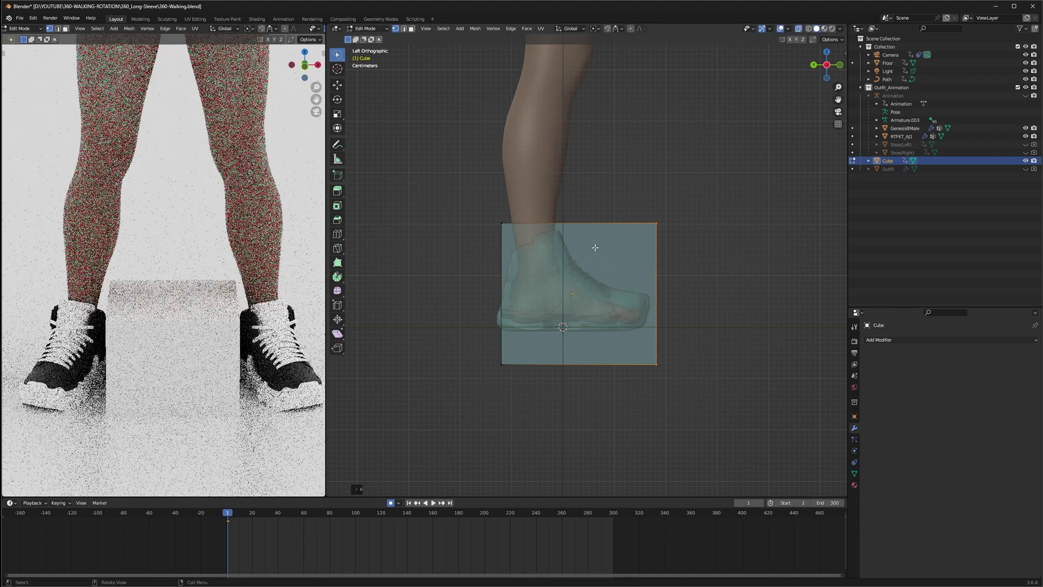
- Extend the cube's back face behind the heel and raise its bottom face to just below the sole
{"action": "mouse_move", "coordinate": [477, 209]}
{"action": "right_mouse_down", "text": "ctrl"}
{"action": "mouse_move", "coordinate": [507, 383]}
{"action": "mouse_move", "coordinate": [542, 250]}
{"action": "right_mouse_up", "text": "ctrl"}
{"action": "key", "text": "g"}
{"action": "key", "text": "y"}
{"action": "left_click", "coordinate": [527, 251]}
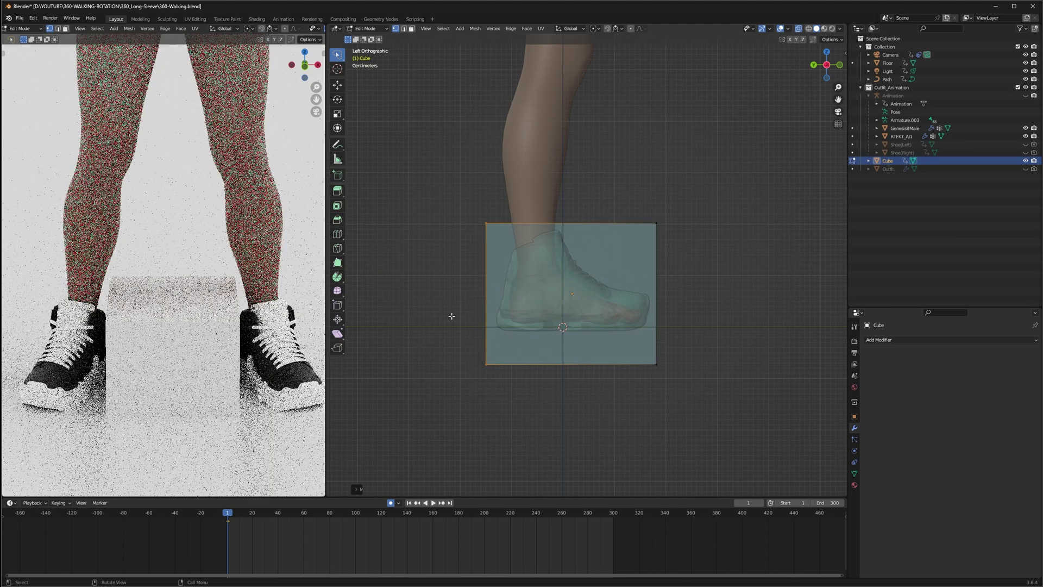
{"action": "mouse_move", "coordinate": [449, 314]}
{"action": "right_mouse_down", "text": "ctrl"}
{"action": "mouse_move", "coordinate": [717, 342]}
{"action": "mouse_move", "coordinate": [468, 344]}
{"action": "right_mouse_up", "text": "ctrl"}
{"action": "key", "text": "z"}
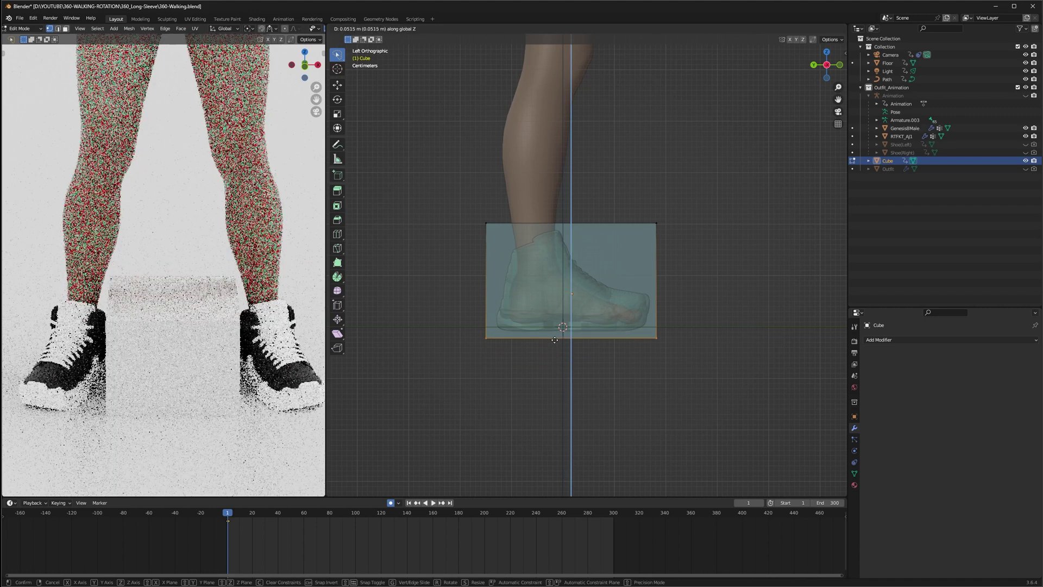
{"action": "left_click", "coordinate": [555, 339]}
- Divide the cube with six vertical and four horizontal loop cuts
{"action": "scroll", "coordinate": [570, 337], "scroll_direction": "up", "scroll_amount": 5}
{"action": "left_click", "coordinate": [570, 337]}
{"action": "right_click", "coordinate": [570, 337]}
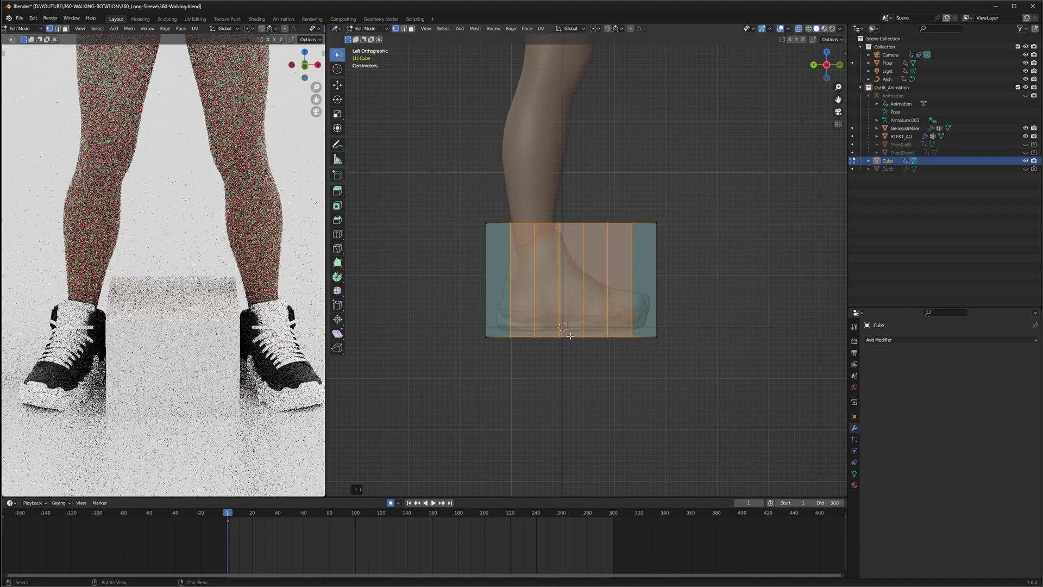
{"action": "scroll", "coordinate": [559, 289], "scroll_direction": "up", "scroll_amount": 3}
{"action": "left_click", "coordinate": [559, 289]}
{"action": "right_click", "coordinate": [560, 289]}
{"action": "scroll", "coordinate": [635, 273], "scroll_direction": "up", "scroll_amount": 1}
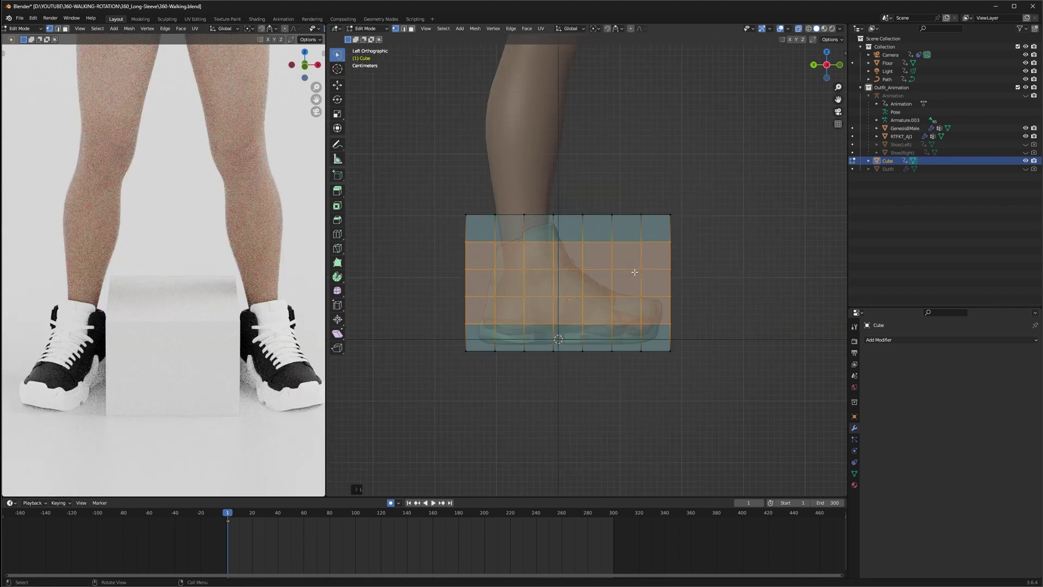
- Try to lower the vertices in the middle of the cube's top edge along Z
{"action": "right_click_drag", "start_coordinate": [581, 219], "coordinate": [592, 224], "text": "ctrl"}
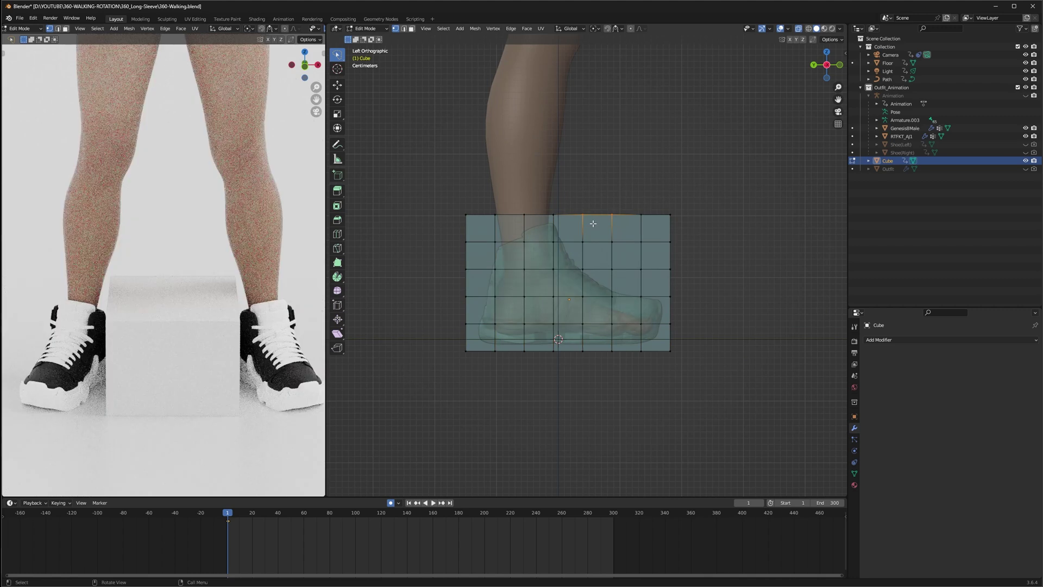
{"action": "key", "text": "g"}
{"action": "key", "text": "z"}
{"action": "left_click", "coordinate": [593, 240]}
{"action": "key", "text": "ctrl+z"}
- Enable proportional editing and pull down the middle of the cube's top edge with a falloff size of about 0.11 m
{"action": "left_click", "coordinate": [630, 29]}
{"action": "key", "text": "g"}
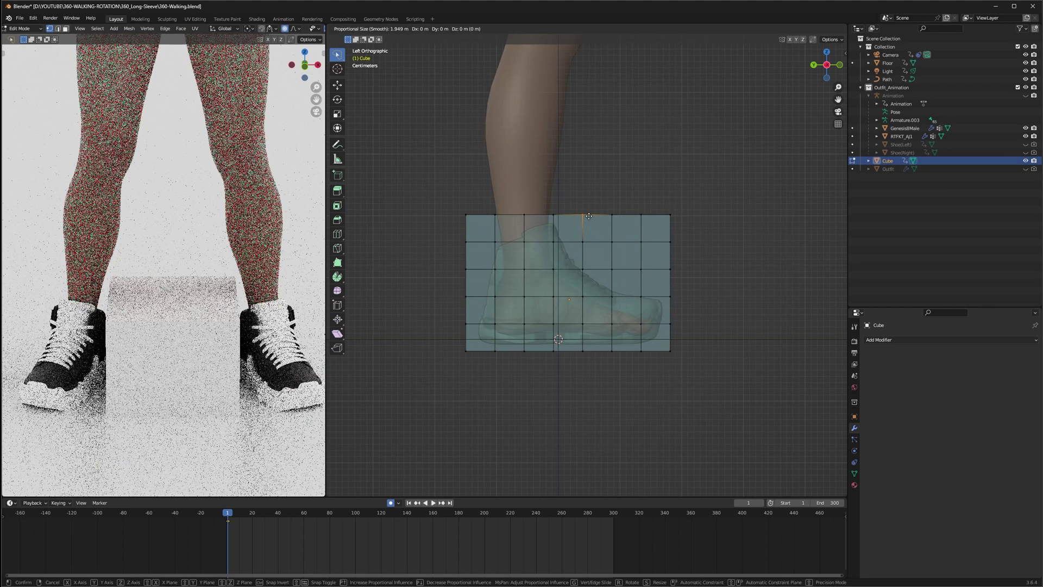
{"action": "scroll", "coordinate": [588, 216], "scroll_direction": "down", "scroll_amount": 4}
{"action": "scroll", "coordinate": [589, 217], "scroll_direction": "up", "scroll_amount": 5}
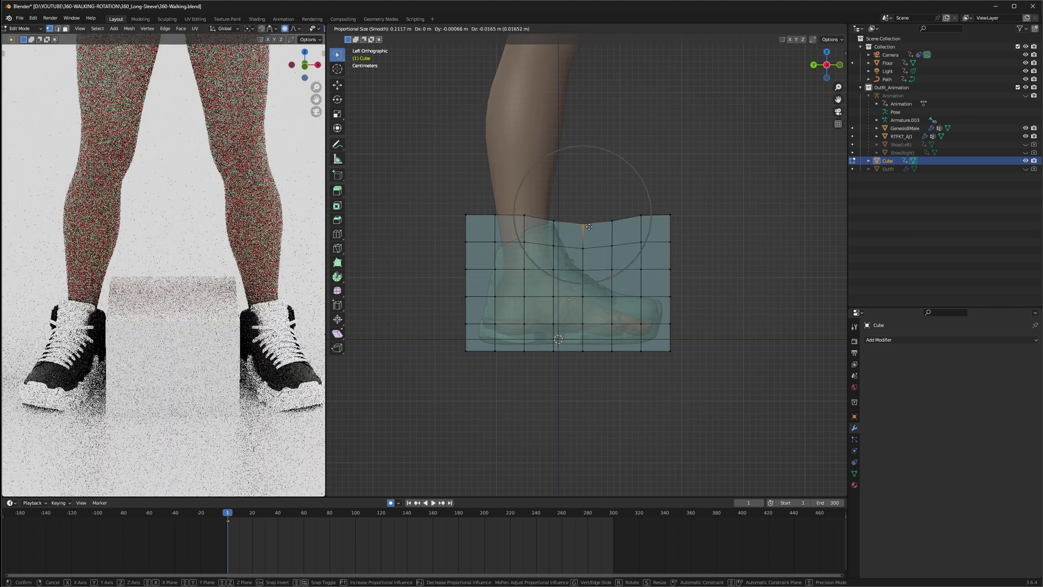
{"action": "left_click", "coordinate": [589, 224]}
- Pull the cube's upper front vertices down and back so the mesh slopes along the shoe's instep and toe
{"action": "left_click_drag", "start_coordinate": [655, 213], "coordinate": [677, 212]}
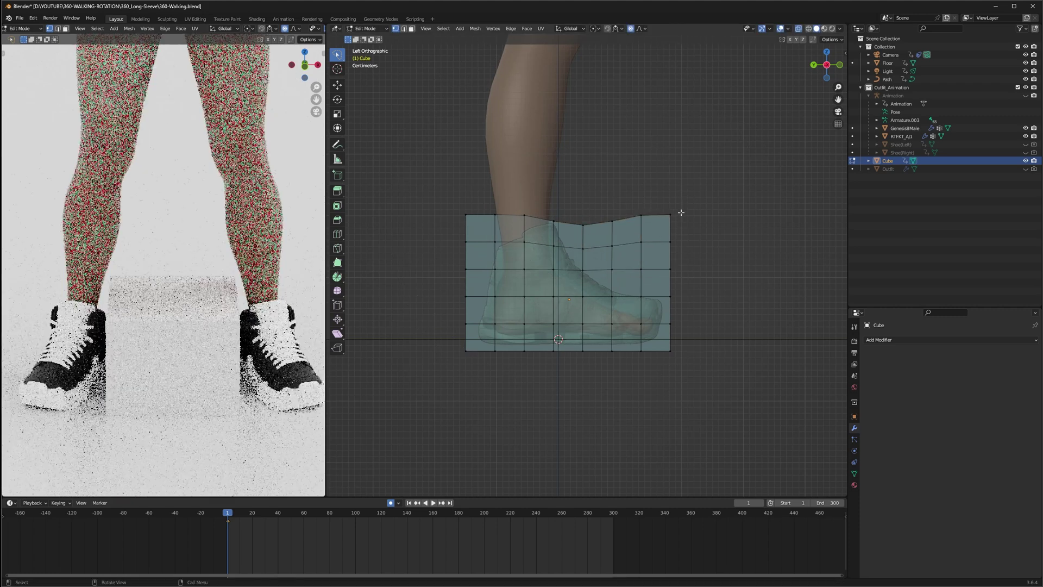
{"action": "key", "text": "g"}
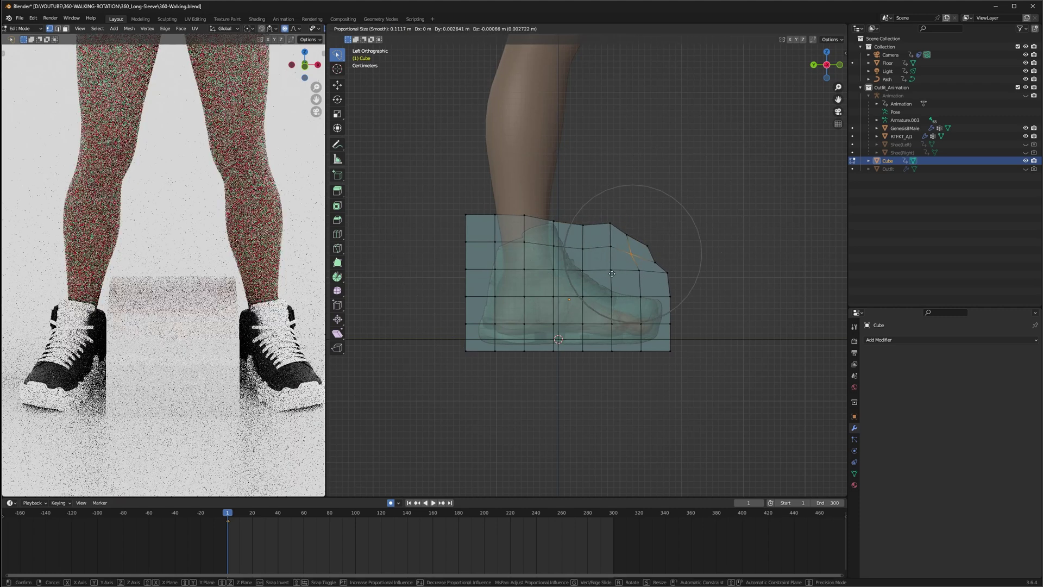
{"action": "left_click", "coordinate": [617, 208]}
{"action": "left_click_drag", "start_coordinate": [617, 208], "coordinate": [615, 235]}
{"action": "key", "text": "g"}
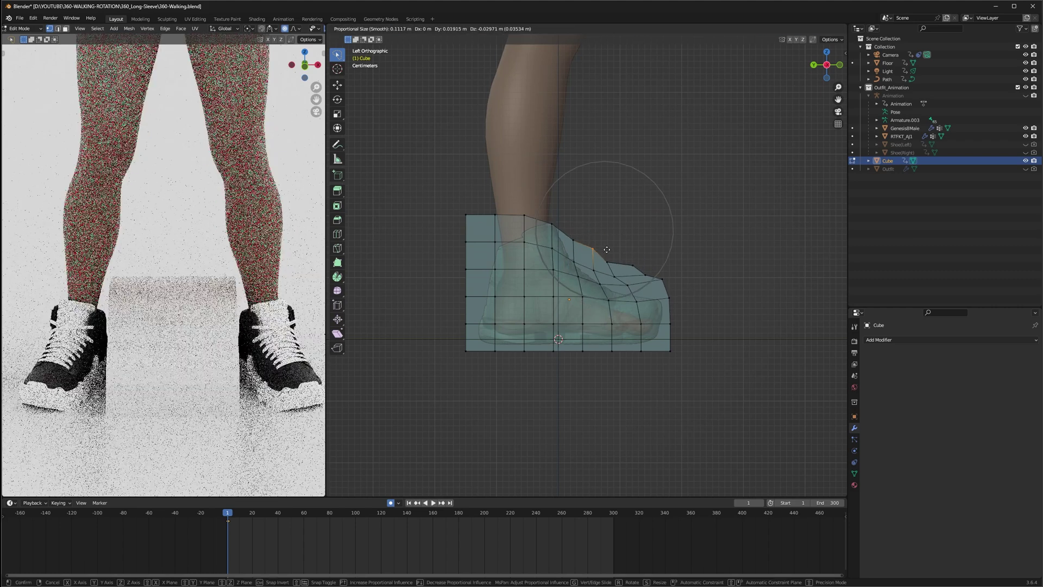
{"action": "left_click", "coordinate": [607, 249]}
- Reshape the ankle vertices and pull the upper back vertices inward so the mesh follows the ankle and heel
{"action": "left_click_drag", "start_coordinate": [555, 212], "coordinate": [560, 228]}
{"action": "key", "text": "g"}
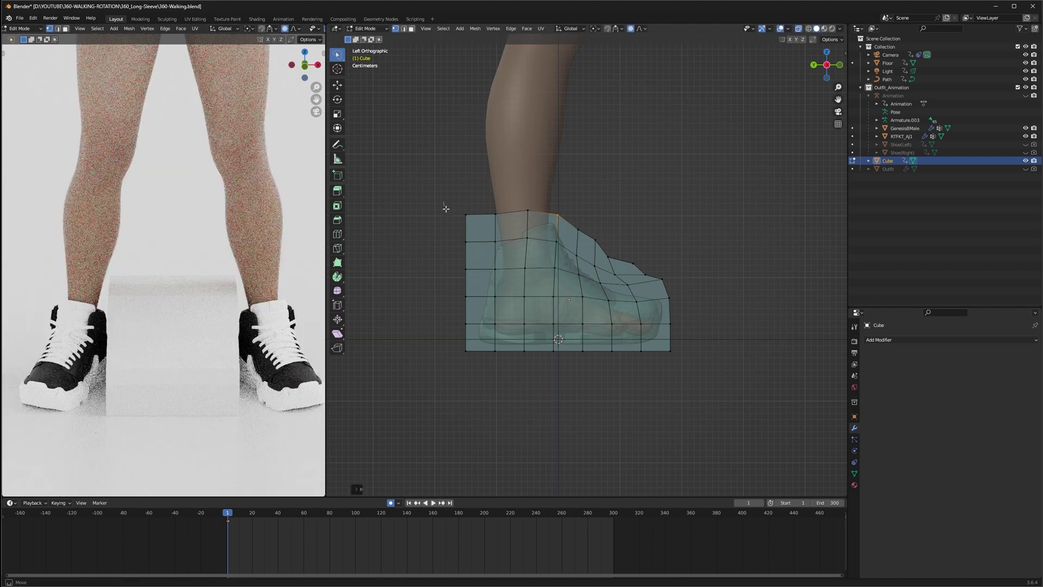
{"action": "left_click", "coordinate": [504, 211]}
{"action": "mouse_move", "coordinate": [457, 261]}
{"action": "right_mouse_down", "text": "ctrl"}
{"action": "mouse_move", "coordinate": [469, 281]}
{"action": "mouse_move", "coordinate": [478, 262]}
{"action": "right_mouse_up", "text": "ctrl"}
{"action": "key", "text": "g"}
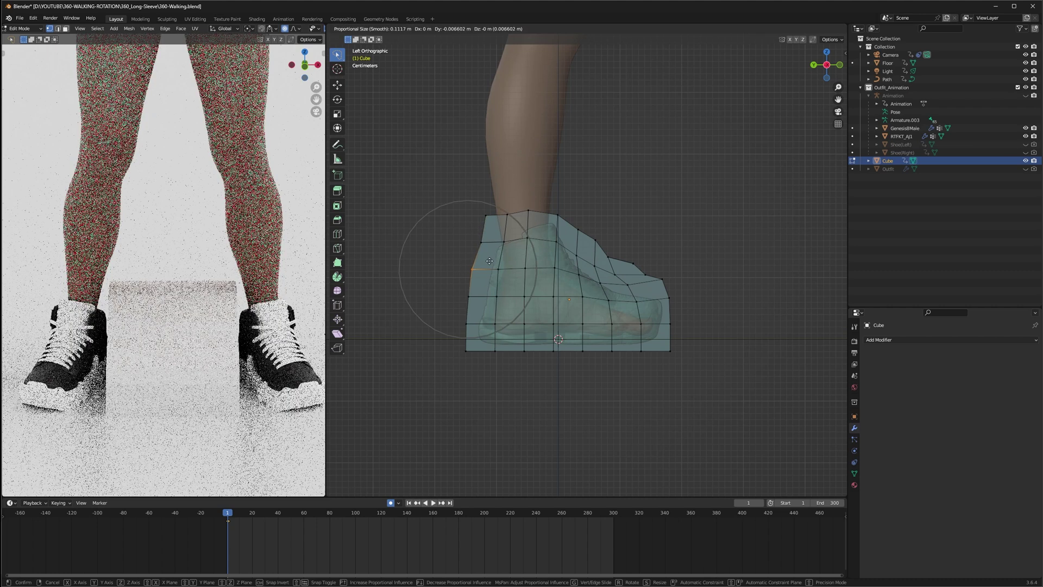
{"action": "left_click", "coordinate": [485, 263]}
- Set the narrow viewport to a front view with solid shading, framed on the cube and shoes
{"action": "left_click", "coordinate": [80, 28]}
{"action": "mouse_move", "coordinate": [134, 131]}
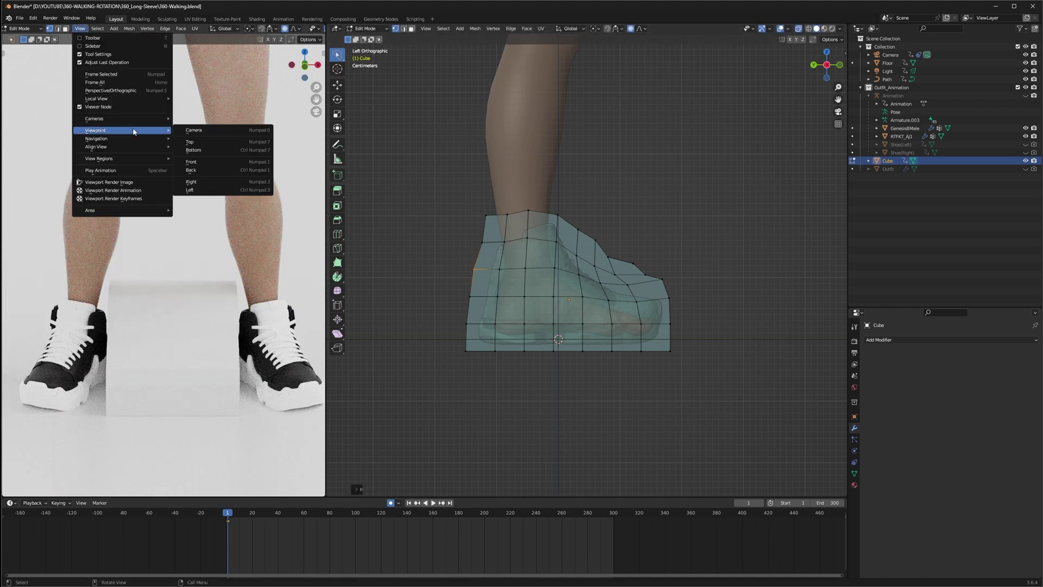
{"action": "left_click", "coordinate": [210, 164]}
{"action": "scroll", "coordinate": [303, 31], "scroll_direction": "down", "scroll_amount": 5}
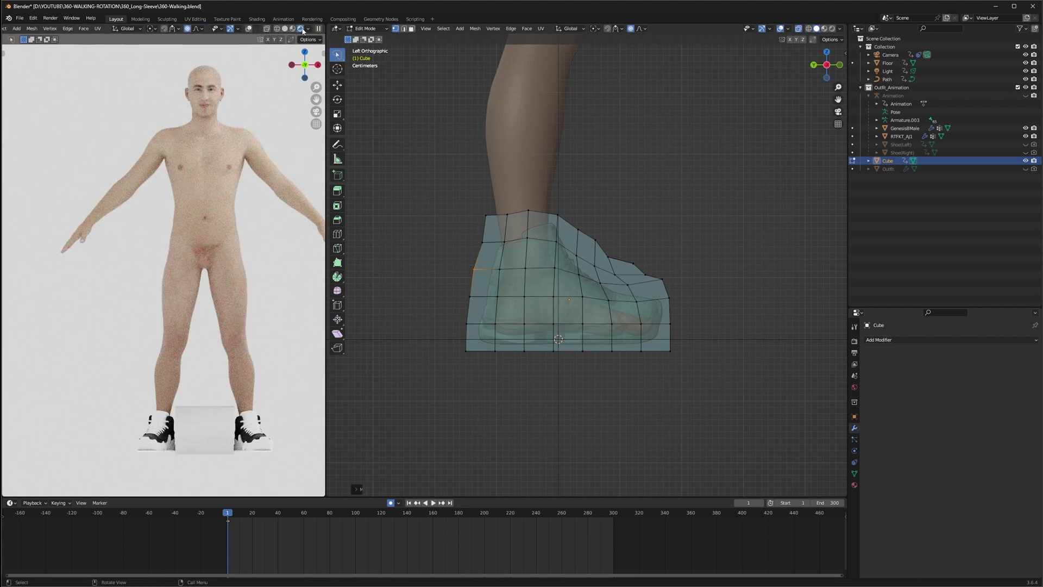
{"action": "left_click", "coordinate": [284, 28]}
{"action": "scroll", "coordinate": [152, 251], "scroll_direction": "up", "scroll_amount": 5}
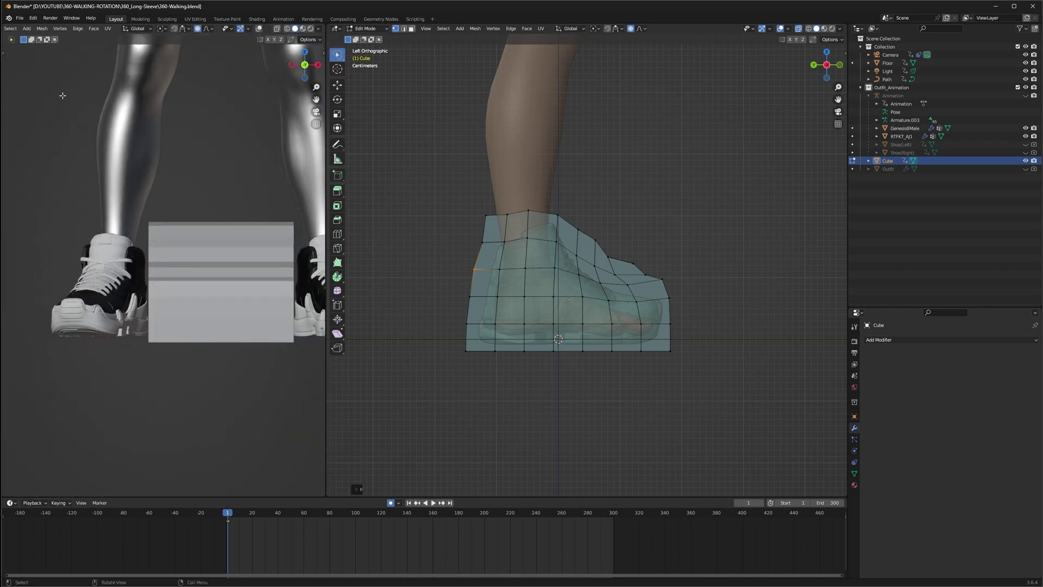
{"action": "scroll", "coordinate": [20, 30], "scroll_direction": "up", "scroll_amount": 5}
- Show the overlays in the front view and resume editing the cube's mesh there with X-ray enabled
{"action": "left_click", "coordinate": [42, 28]}
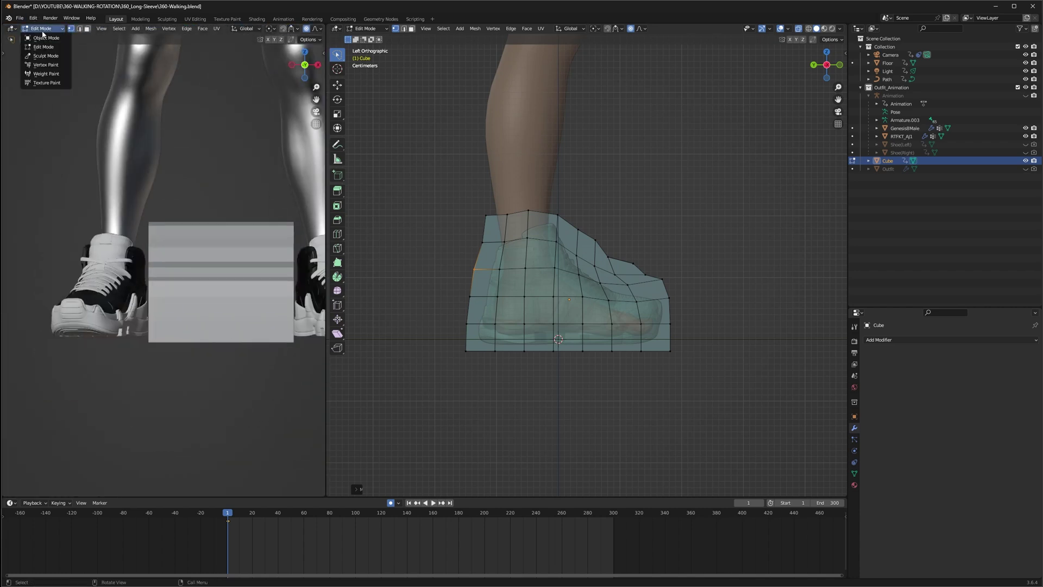
{"action": "left_click", "coordinate": [40, 39]}
{"action": "middle_click_drag", "start_coordinate": [205, 288], "coordinate": [87, 294], "text": "shift"}
{"action": "left_click", "coordinate": [281, 28]}
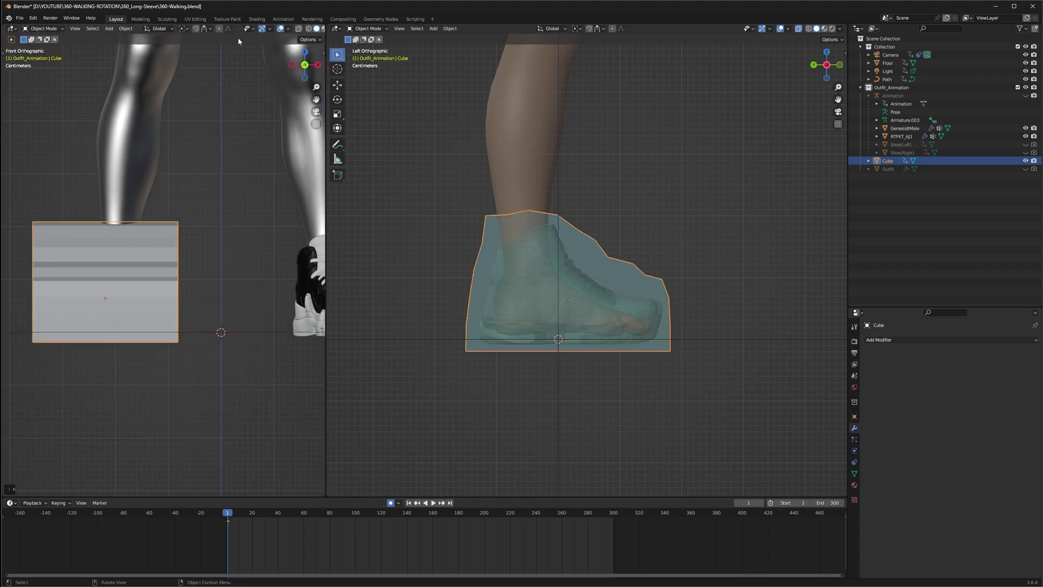
{"action": "left_click", "coordinate": [42, 28]}
{"action": "left_click", "coordinate": [43, 39]}
{"action": "scroll", "coordinate": [290, 33], "scroll_direction": "down", "scroll_amount": 4}
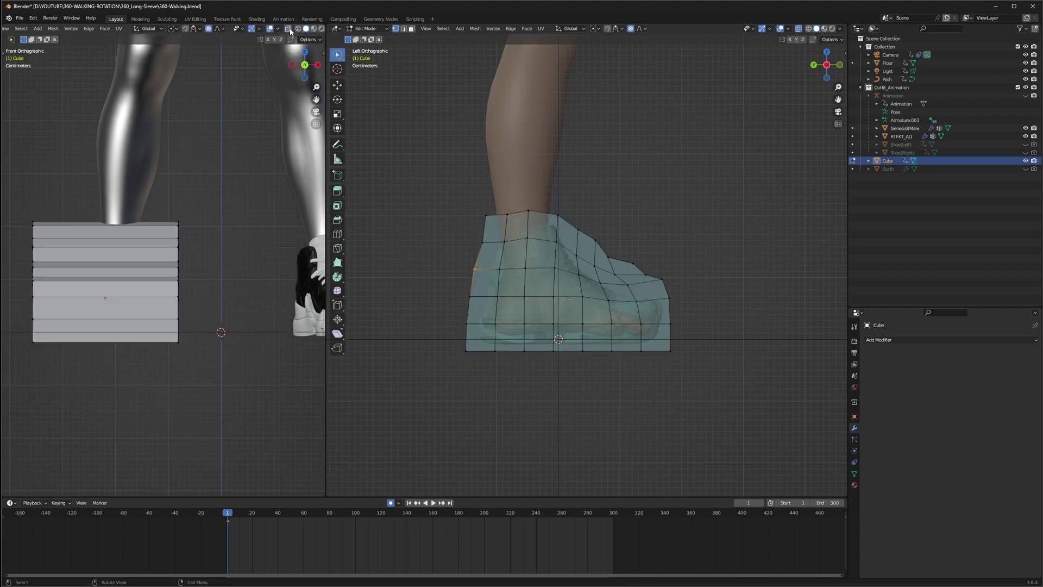
{"action": "left_click", "coordinate": [288, 30]}
- Pull the vertices along the mesh's inner side toward the shoe in the front view, from ankle to sole
{"action": "mouse_move", "coordinate": [193, 178]}
{"action": "right_mouse_down", "text": "ctrl"}
{"action": "mouse_move", "coordinate": [184, 188]}
{"action": "mouse_move", "coordinate": [215, 224]}
{"action": "right_mouse_up", "text": "ctrl"}
{"action": "key", "text": "g"}
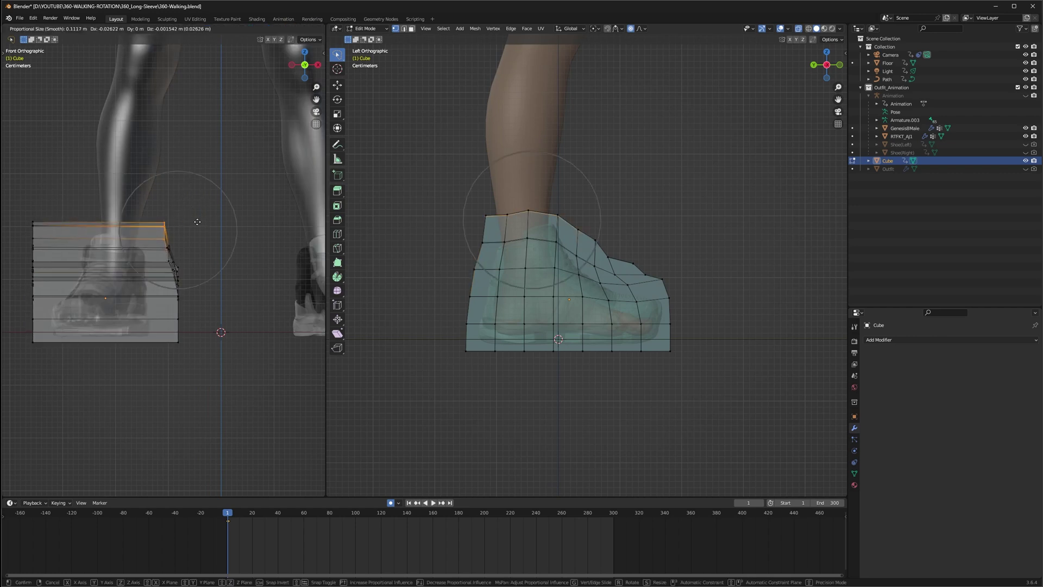
{"action": "left_click", "coordinate": [196, 230]}
{"action": "right_click_drag", "start_coordinate": [187, 282], "coordinate": [196, 279], "text": "ctrl"}
{"action": "mouse_move", "coordinate": [205, 245]}
{"action": "right_mouse_down", "text": "ctrl"}
{"action": "mouse_move", "coordinate": [177, 269]}
{"action": "mouse_move", "coordinate": [199, 267]}
{"action": "right_mouse_up", "text": "ctrl"}
{"action": "key", "text": "g"}
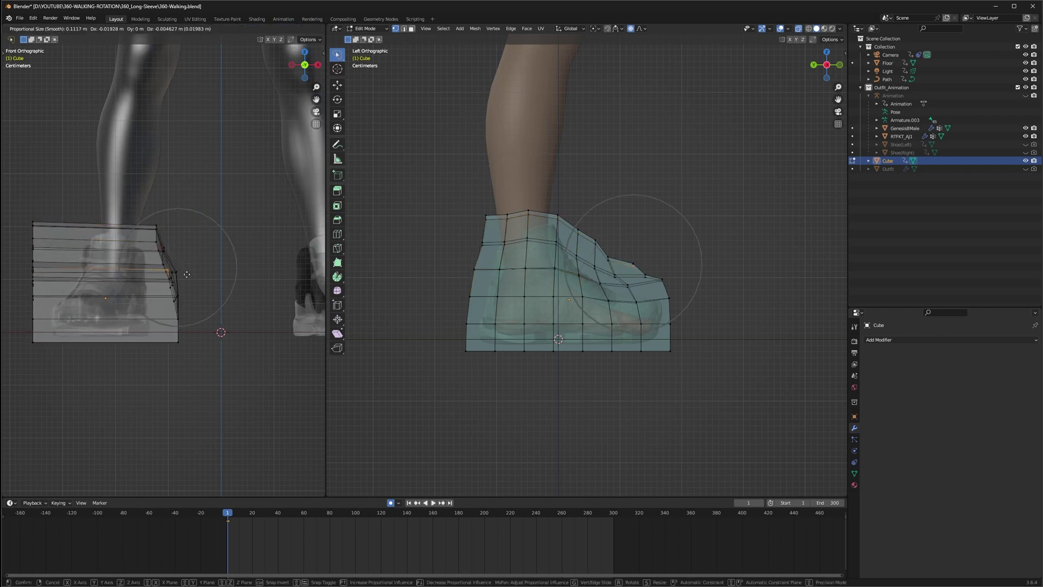
{"action": "left_click", "coordinate": [191, 264]}
{"action": "key", "text": "g"}
{"action": "left_click", "coordinate": [176, 280]}
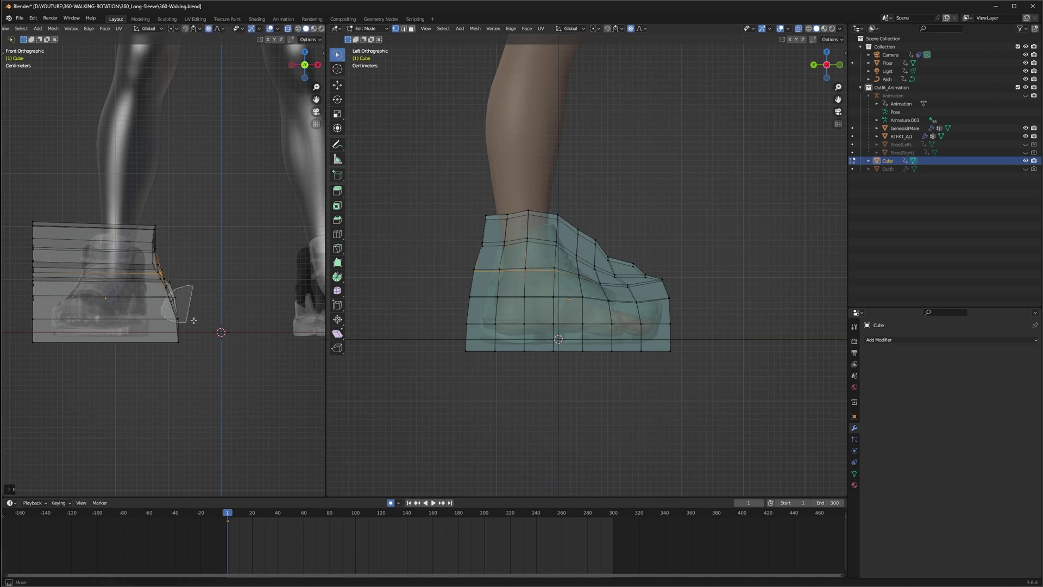
{"action": "right_click_drag", "start_coordinate": [193, 320], "coordinate": [199, 318], "text": "ctrl"}
{"action": "key", "text": "g"}
{"action": "left_click", "coordinate": [186, 316]}
- Pull the vertices along the mesh's outer side inward in the front view so it tapers toward the ankle
{"action": "right_click_drag", "start_coordinate": [22, 245], "coordinate": [57, 211], "text": "ctrl"}
{"action": "key", "text": "g"}
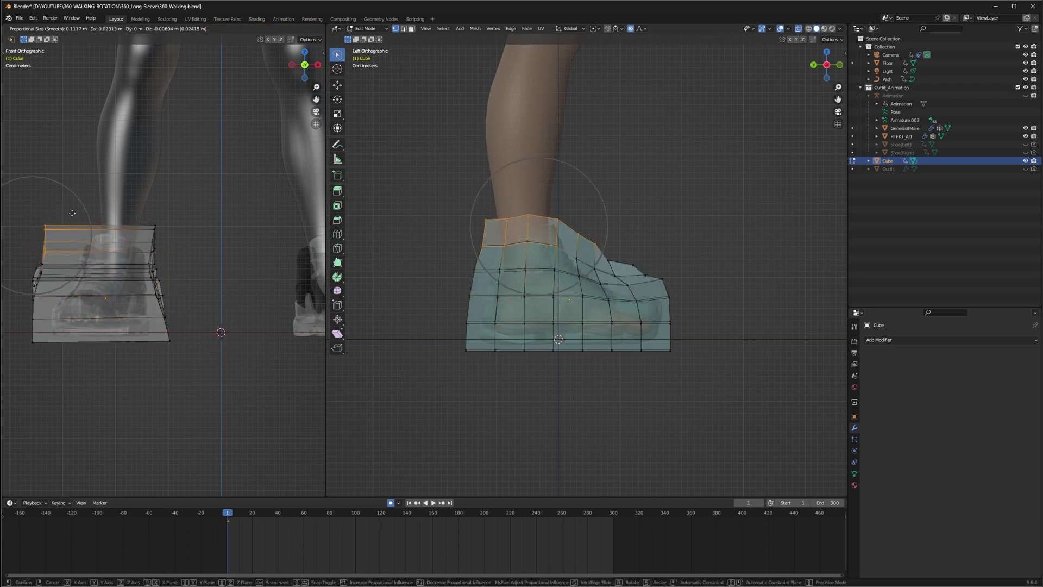
{"action": "left_click", "coordinate": [97, 211]}
{"action": "mouse_move", "coordinate": [1, 279]}
{"action": "left_mouse_down"}
{"action": "mouse_move", "coordinate": [51, 280]}
{"action": "mouse_move", "coordinate": [3, 280]}
{"action": "left_mouse_up"}
{"action": "right_click_drag", "start_coordinate": [20, 276], "coordinate": [53, 268], "text": "ctrl"}
{"action": "key", "text": "g"}
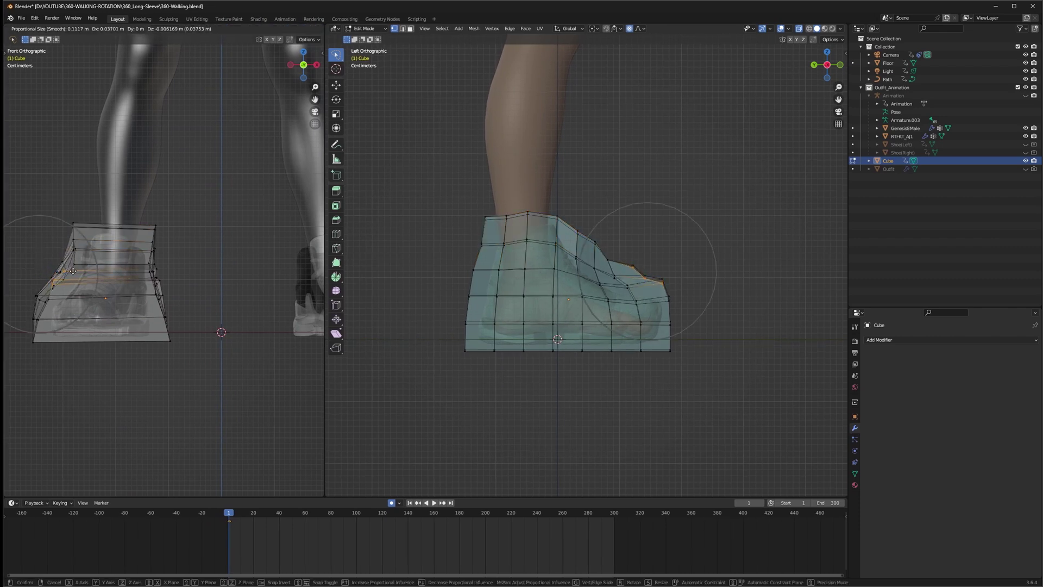
{"action": "left_click", "coordinate": [59, 274]}
{"action": "left_click", "coordinate": [58, 293], "text": "alt"}
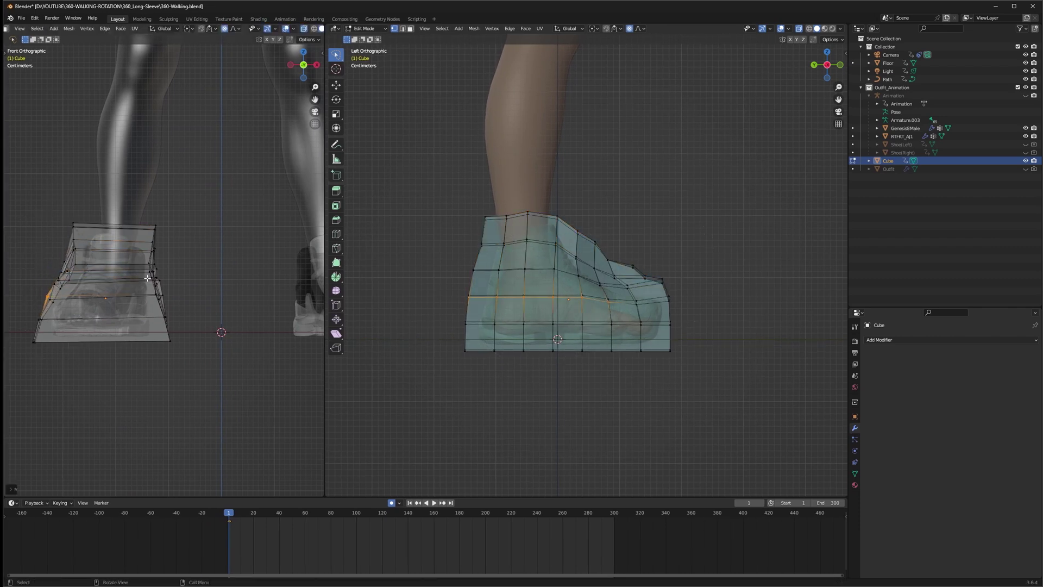
- Add two evenly spaced lengthwise loop cuts across the width of the shoe cover mesh and clear the selection
{"action": "key", "text": "ctrl+r"}
{"action": "scroll", "coordinate": [112, 333], "scroll_direction": "up", "scroll_amount": 4}
{"action": "scroll", "coordinate": [112, 332], "scroll_direction": "down", "scroll_amount": 3}
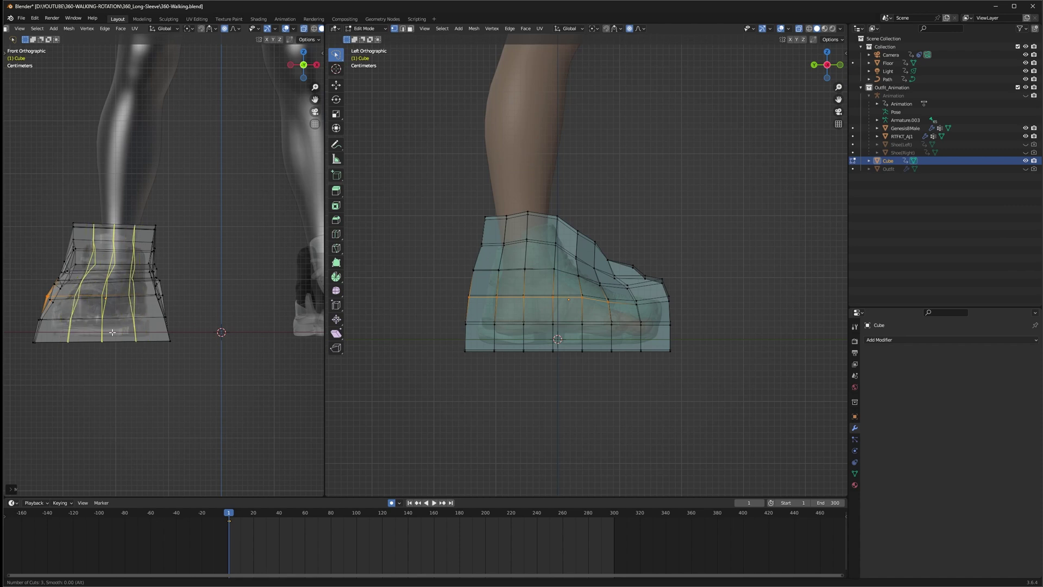
{"action": "left_click", "coordinate": [111, 332]}
{"action": "right_click", "coordinate": [135, 307]}
{"action": "left_click", "coordinate": [195, 215]}
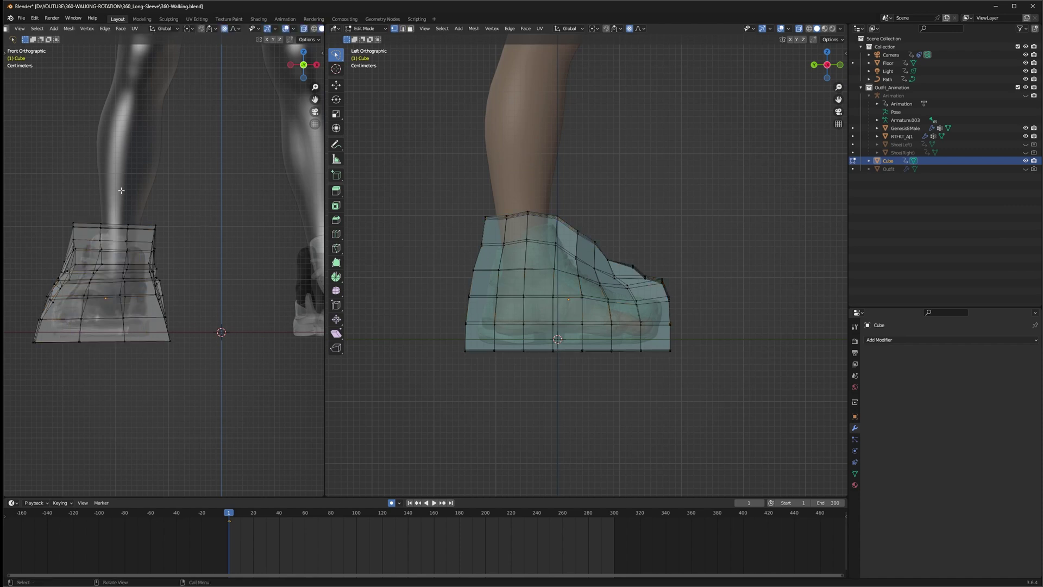
- Return to Object Mode, turn off X-ray in the side view and add a Subdivision Surface modifier to the cover
{"action": "scroll", "coordinate": [27, 33], "scroll_direction": "up", "scroll_amount": 3}
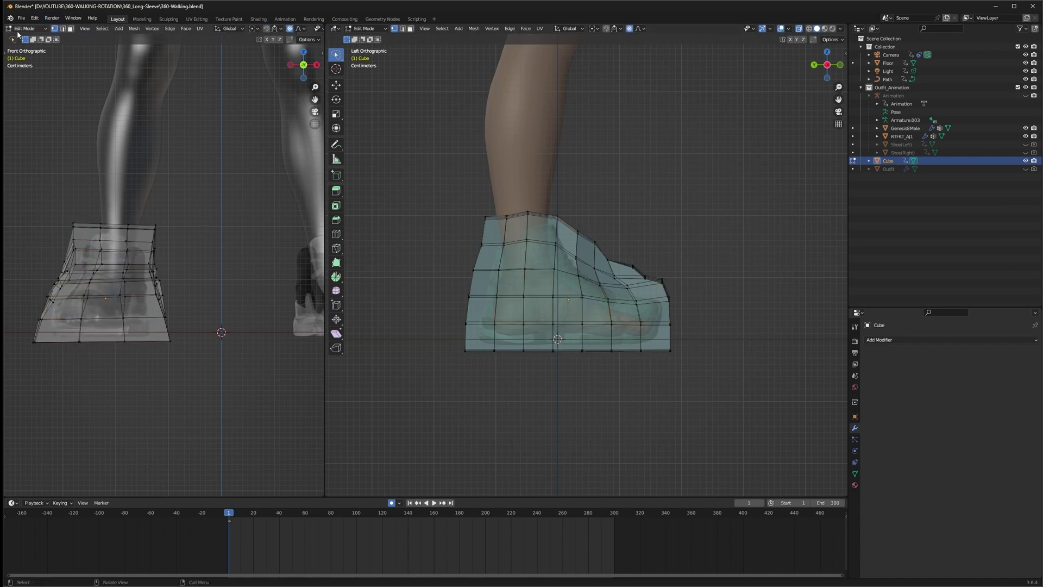
{"action": "left_click", "coordinate": [48, 29]}
{"action": "left_click", "coordinate": [43, 38]}
{"action": "left_click", "coordinate": [800, 28]}
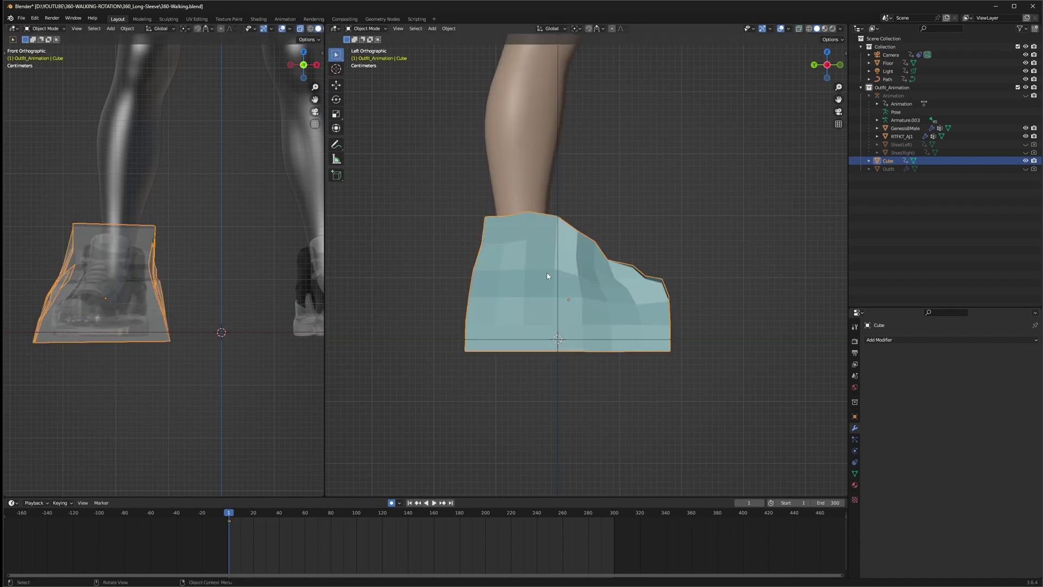
{"action": "left_click", "coordinate": [880, 339]}
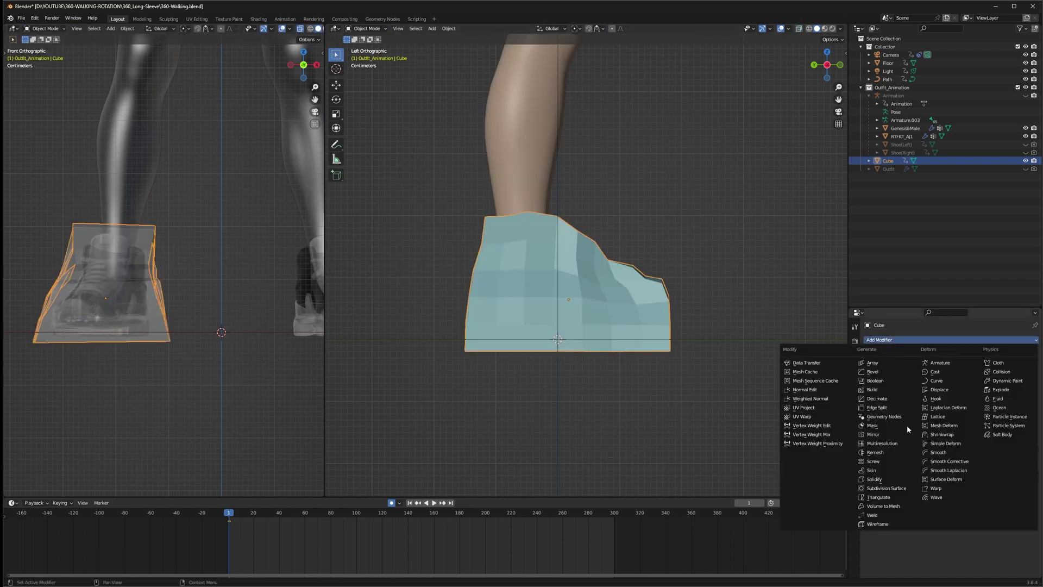
{"action": "left_click", "coordinate": [896, 488]}
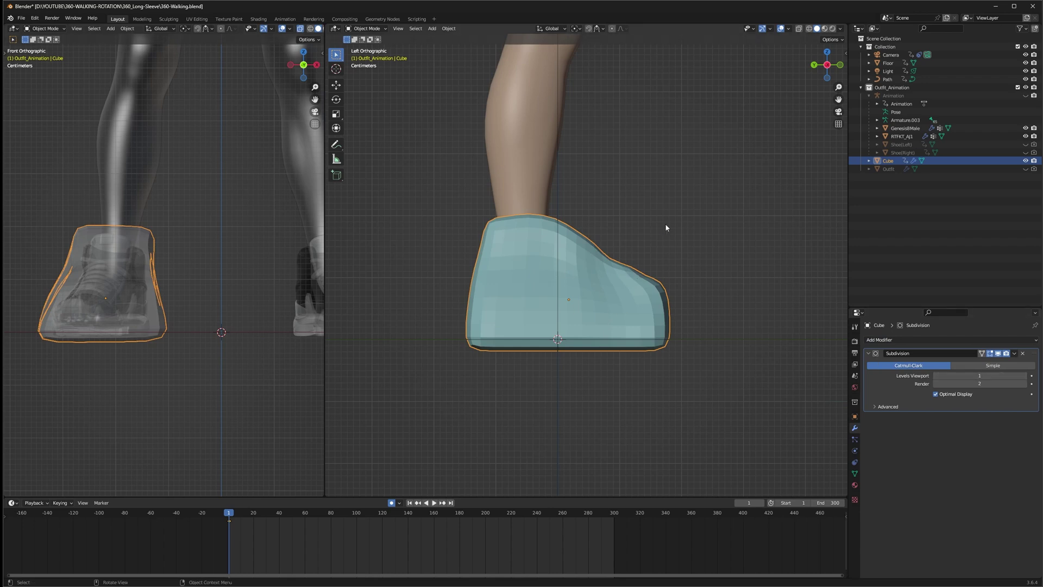
- Show the finished Shoe(Left) object and compare its shape with the subdivided cover
{"action": "middle_click_drag", "start_coordinate": [614, 245], "coordinate": [634, 262]}
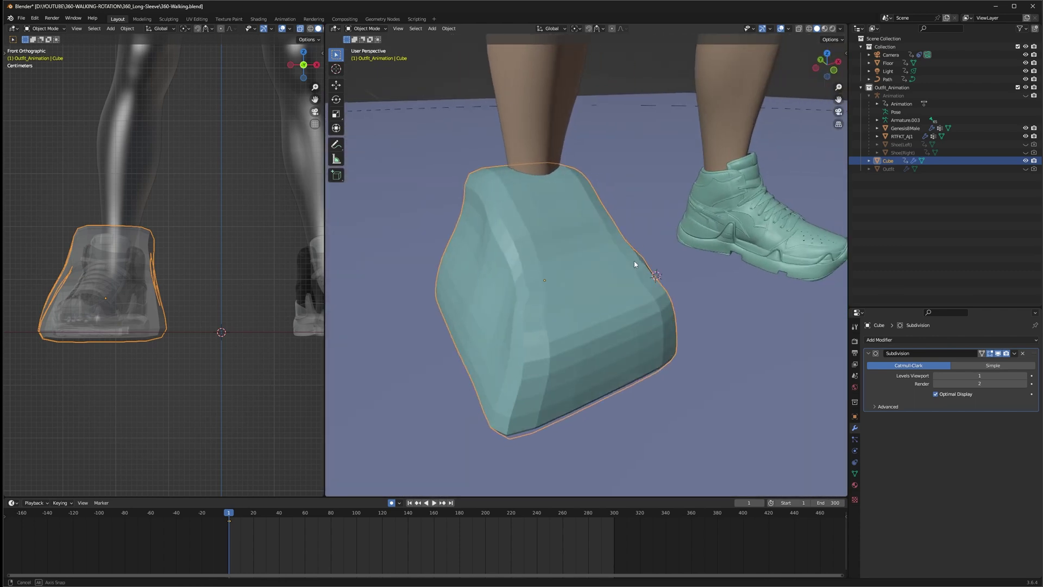
{"action": "left_click", "coordinate": [1025, 144]}
{"action": "left_click", "coordinate": [1034, 144]}
{"action": "middle_click_drag", "start_coordinate": [731, 212], "coordinate": [689, 209]}
{"action": "middle_click_drag", "start_coordinate": [722, 211], "coordinate": [641, 198], "text": "shift"}
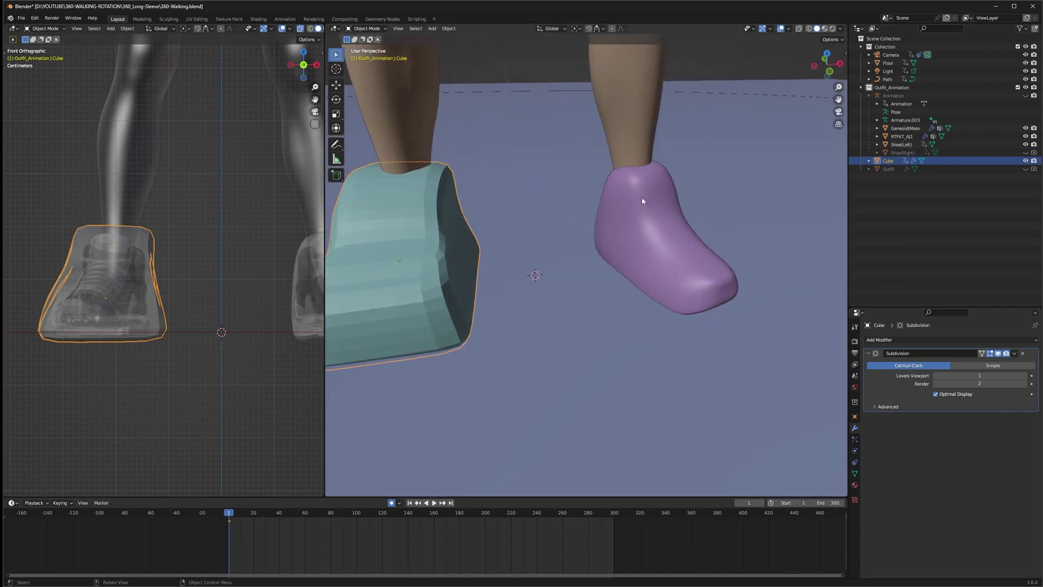
{"action": "middle_click_drag", "start_coordinate": [468, 225], "coordinate": [507, 223], "text": "shift"}
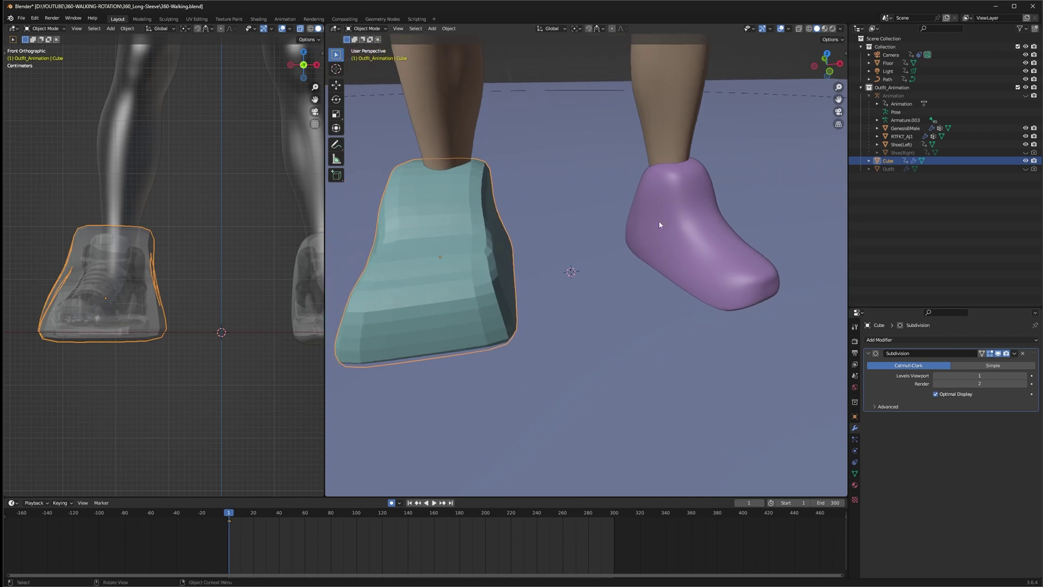
- Add a Shrinkwrap modifier to the cover with RTFKT_AJ1 as target and an offset of 0.01 m
{"action": "left_click", "coordinate": [904, 339]}
{"action": "left_click", "coordinate": [943, 435]}
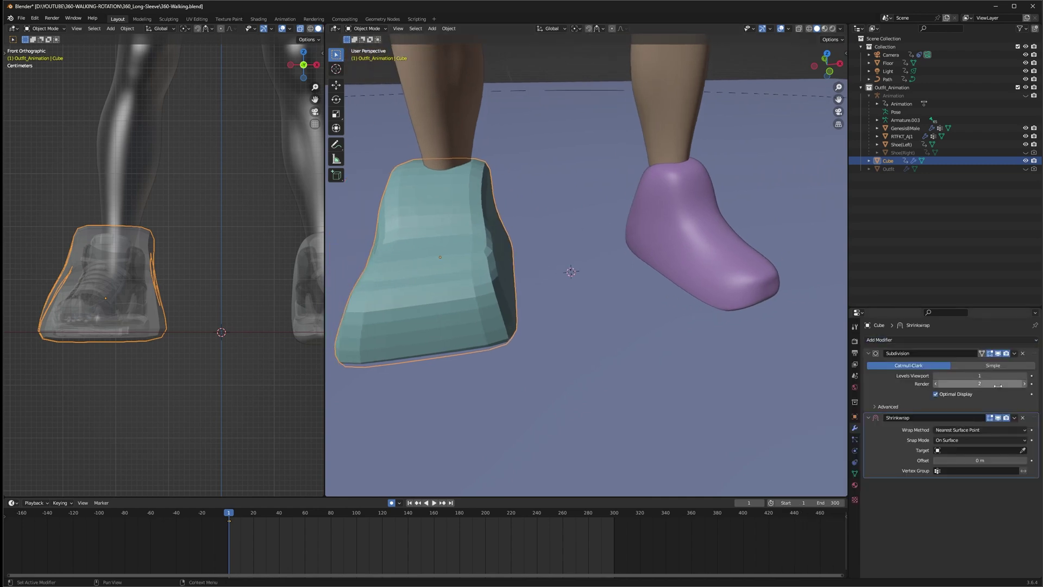
{"action": "left_click", "coordinate": [909, 135]}
{"action": "middle_click_drag", "start_coordinate": [445, 228], "coordinate": [476, 233], "text": "shift"}
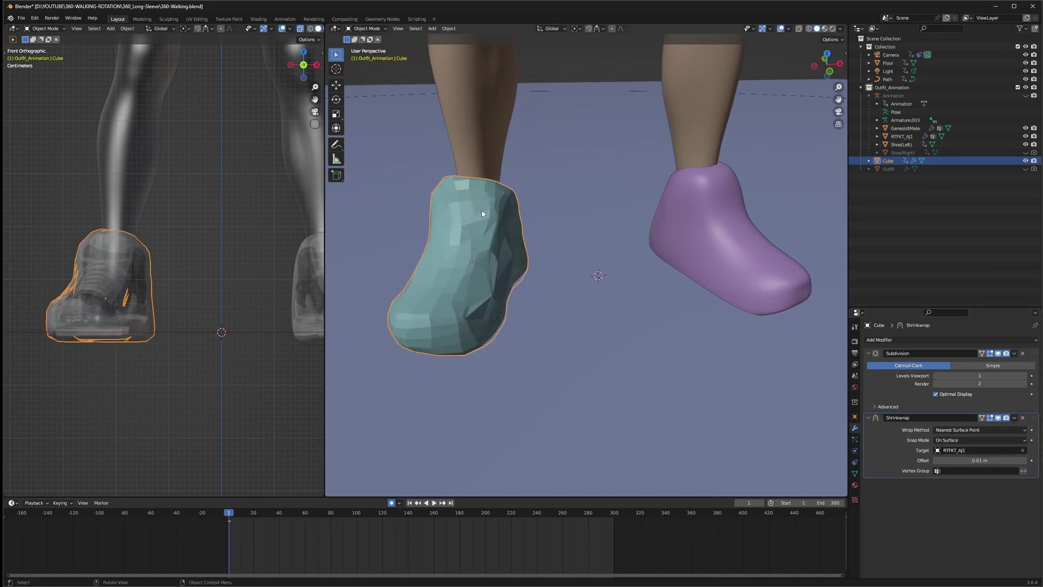
- Apply smooth shading to the shoe cover and inspect its surface
{"action": "right_click", "coordinate": [487, 225]}
{"action": "left_click", "coordinate": [474, 227]}
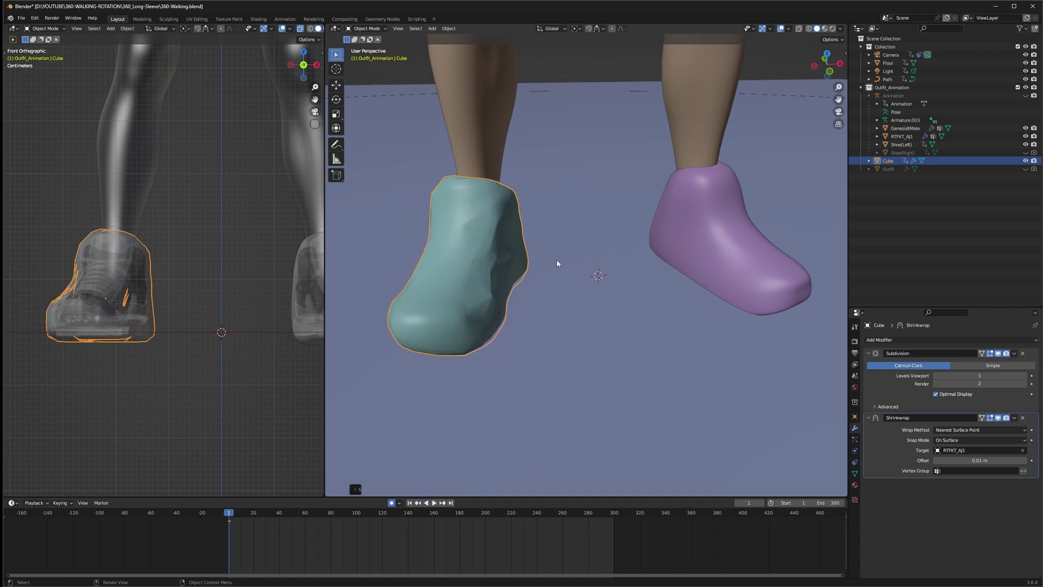
{"action": "middle_click_drag", "start_coordinate": [557, 264], "coordinate": [570, 253]}
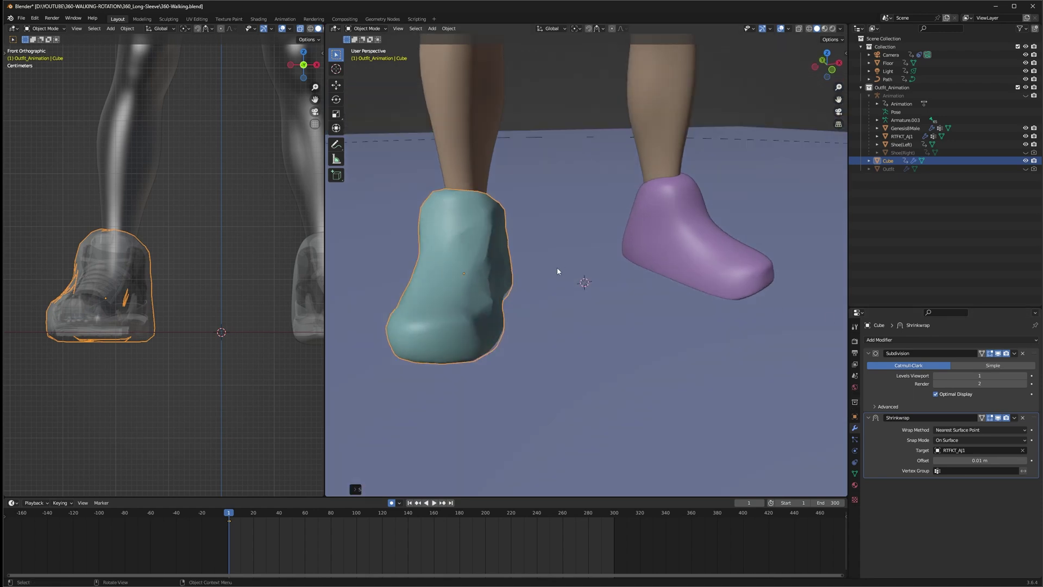
{"action": "scroll", "coordinate": [544, 217], "scroll_direction": "down", "scroll_amount": 3}
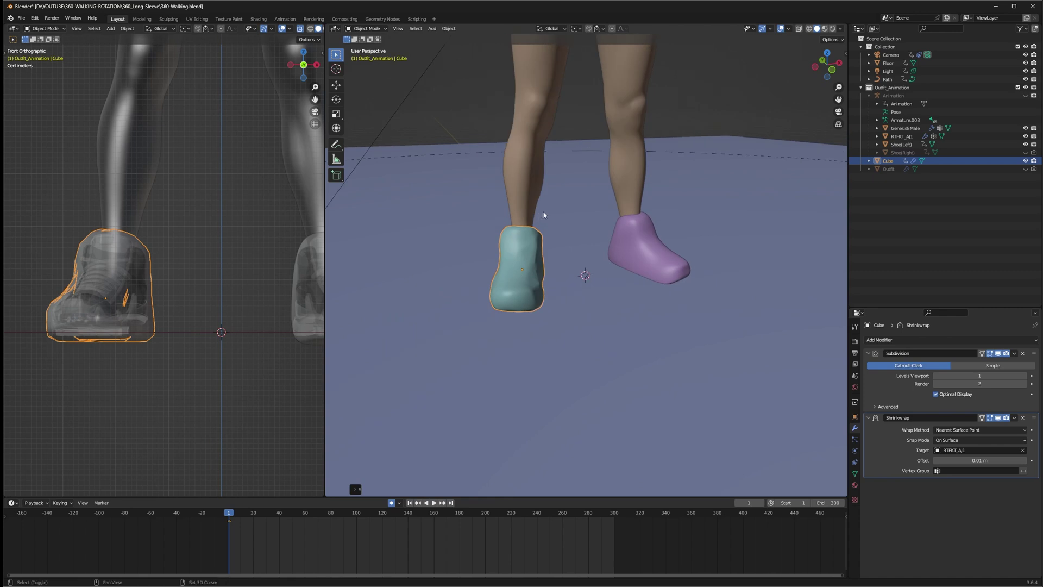
{"action": "middle_click_drag", "start_coordinate": [543, 217], "coordinate": [551, 236]}
- Hide the Shoe(Left) object, then unhide and select the Animation armature
{"action": "left_click", "coordinate": [669, 297]}
{"action": "left_click", "coordinate": [1026, 144]}
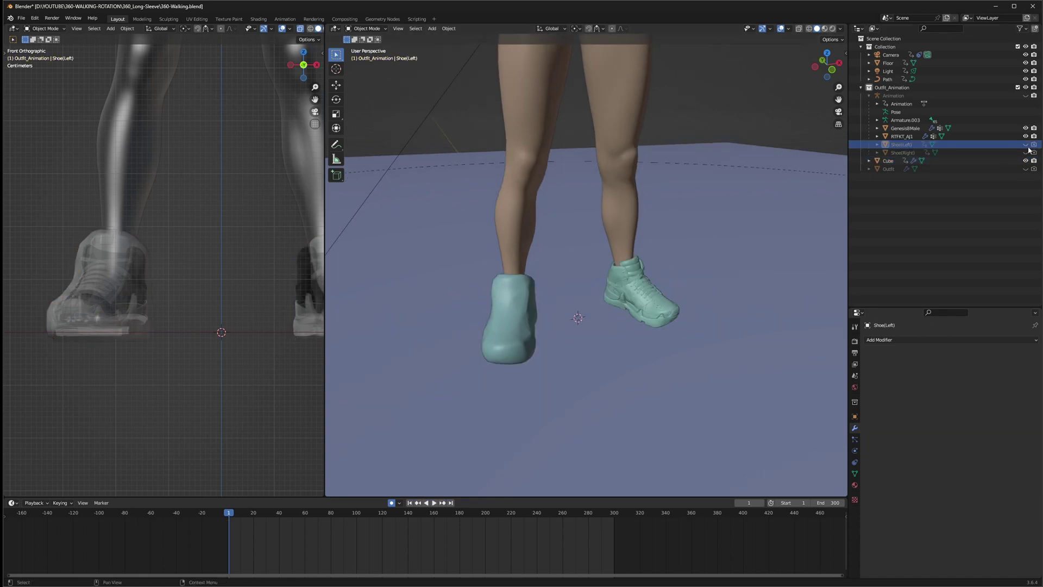
{"action": "left_click", "coordinate": [1026, 96]}
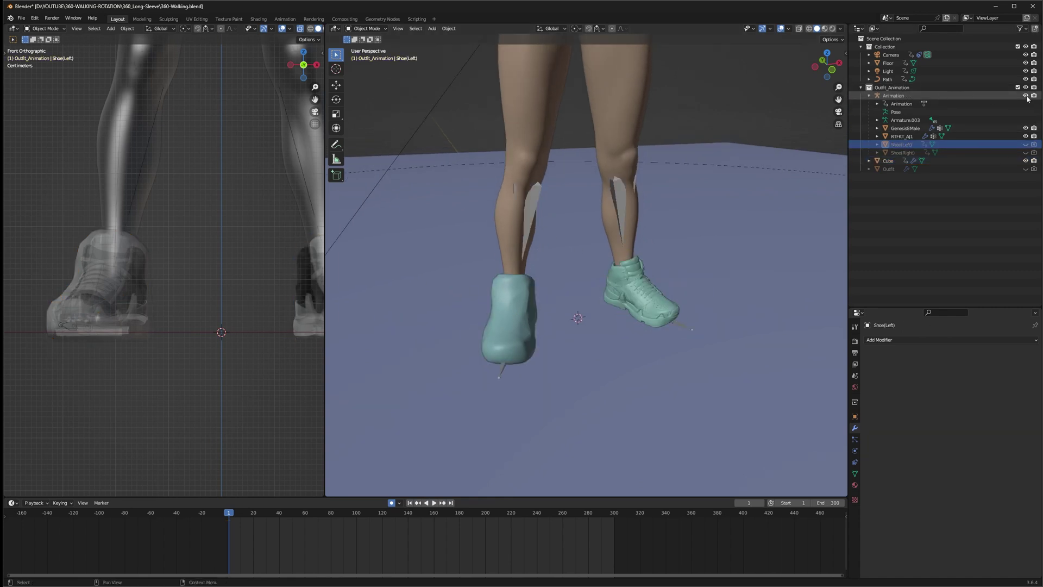
{"action": "left_click", "coordinate": [912, 96]}
- Select the shoe cover together with the Animation armature and switch to Pose Mode
{"action": "left_click", "coordinate": [516, 329]}
{"action": "middle_click_drag", "start_coordinate": [516, 328], "coordinate": [526, 302]}
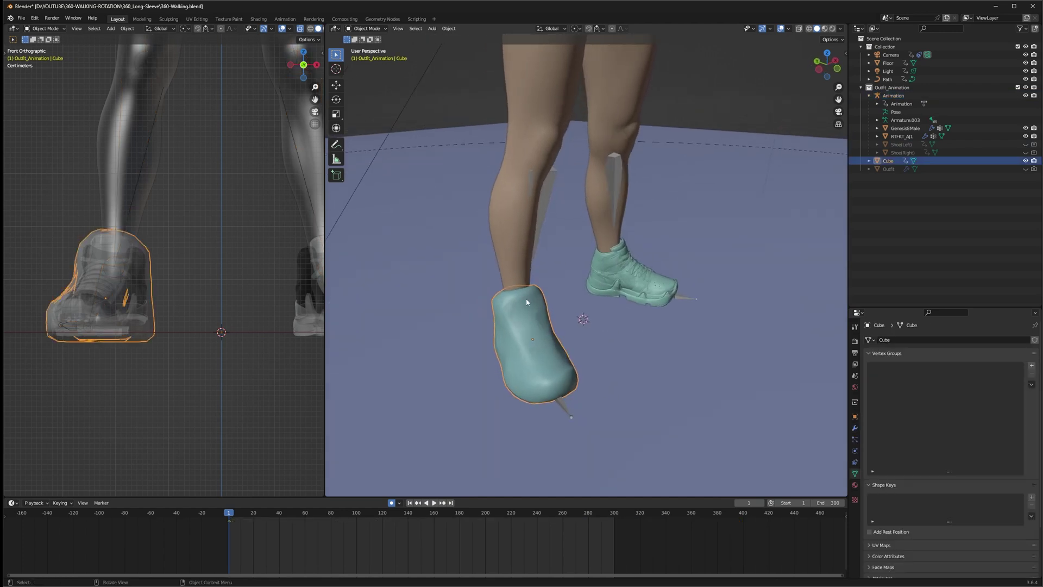
{"action": "left_click", "coordinate": [552, 194], "text": "shift"}
{"action": "left_click", "coordinate": [366, 29]}
{"action": "left_click", "coordinate": [375, 57]}
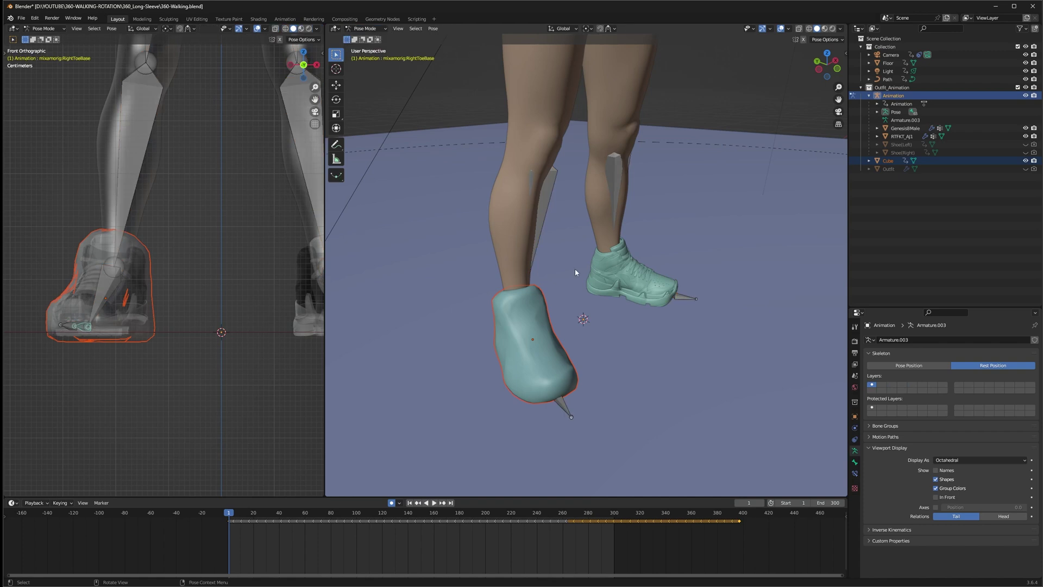
- Enable In Front display for the armature so its bones draw over the shoe cover
{"action": "middle_click_drag", "start_coordinate": [565, 296], "coordinate": [604, 288]}
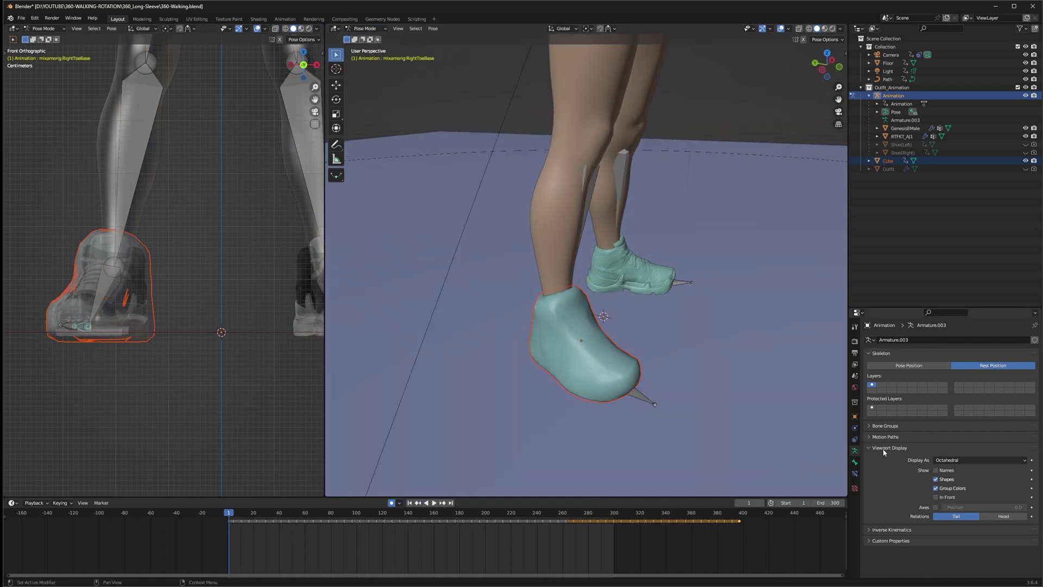
{"action": "left_click", "coordinate": [935, 497]}
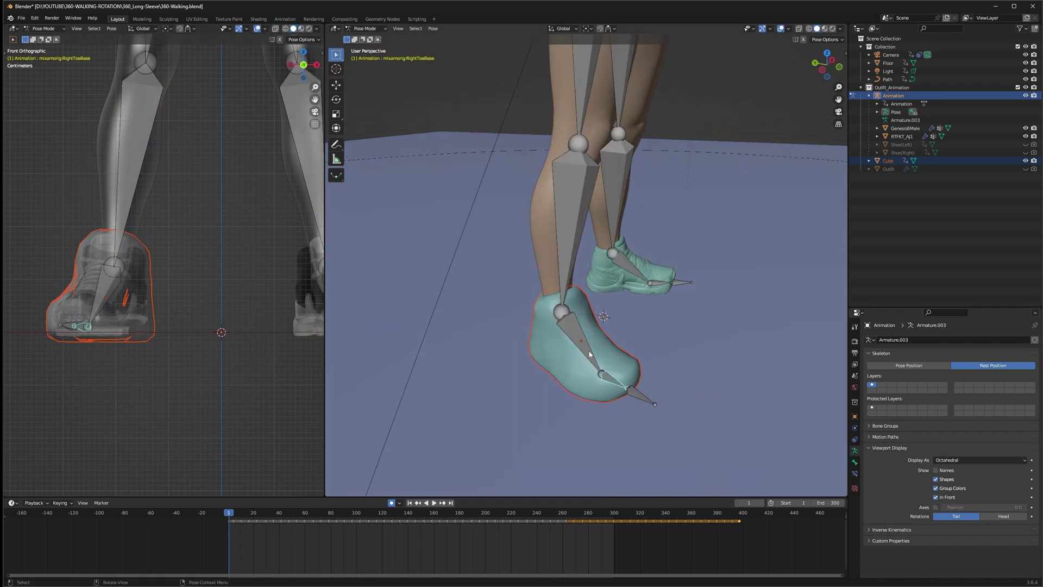
{"action": "middle_click_drag", "start_coordinate": [591, 354], "coordinate": [636, 373]}
- Parent the shoe cover to the mixamorig:RightToeBase bone using the Bone option
{"action": "left_click", "coordinate": [614, 370]}
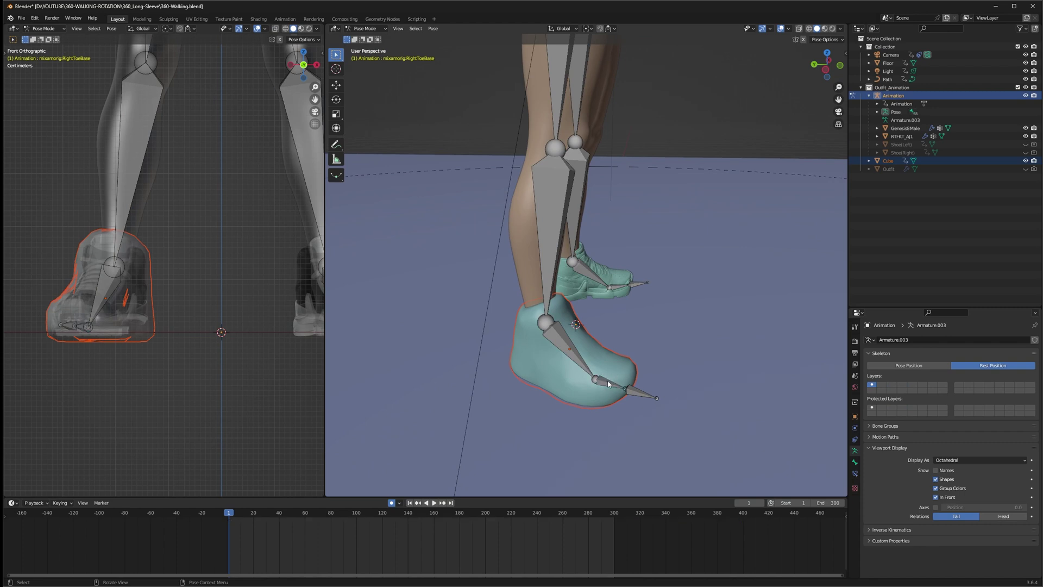
{"action": "left_click", "coordinate": [606, 382]}
{"action": "key", "text": "ctrl+p"}
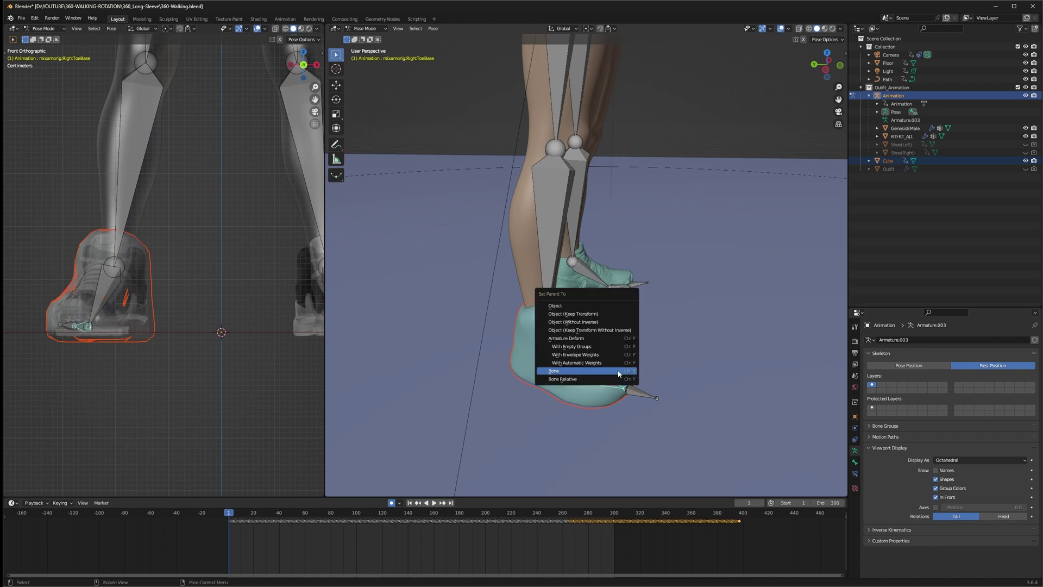
{"action": "left_click", "coordinate": [619, 372]}
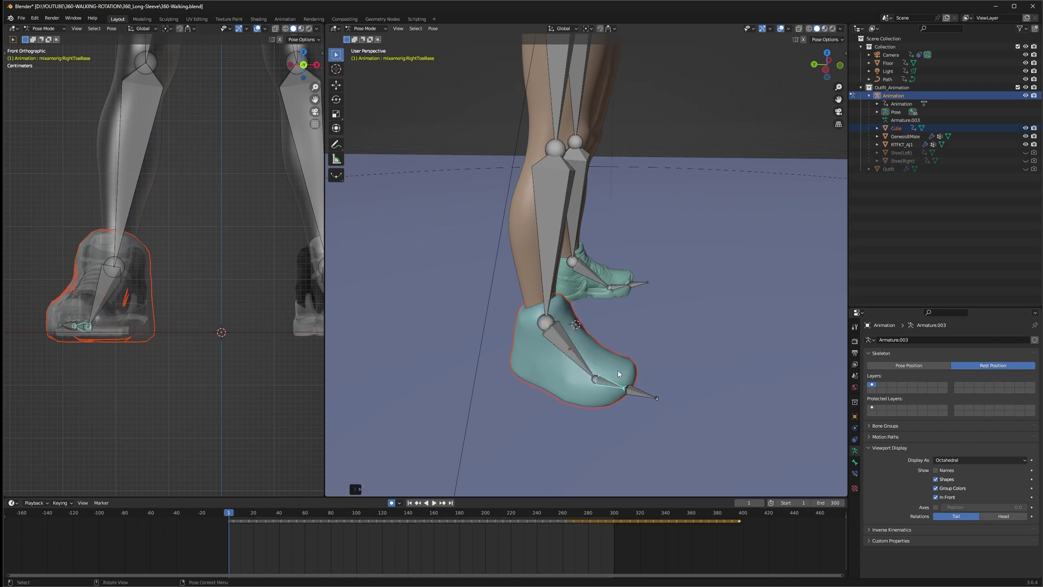
- Return to Object Mode with the armature in Pose Position and set the animation to frame 19
{"action": "left_click", "coordinate": [366, 30]}
{"action": "left_click", "coordinate": [364, 39]}
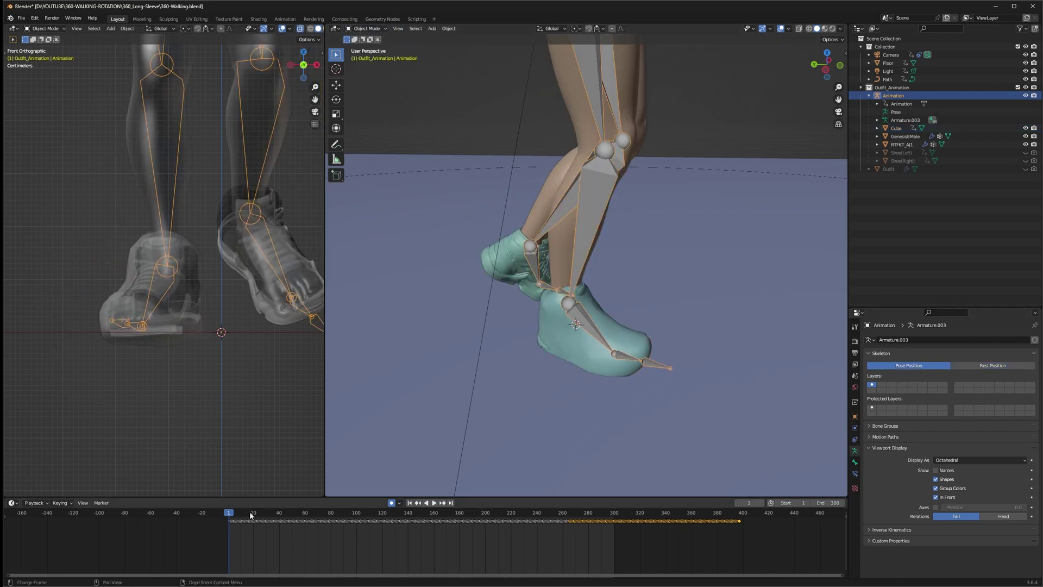
{"action": "left_click_drag", "start_coordinate": [252, 515], "coordinate": [251, 515]}
{"action": "middle_click_drag", "start_coordinate": [611, 287], "coordinate": [542, 248]}
{"action": "scroll", "coordinate": [570, 273], "scroll_direction": "up", "scroll_amount": 4}
- Open the shoe cover in Edit Mode and select a vertex on the rim of its ankle opening
{"action": "left_click", "coordinate": [561, 286]}
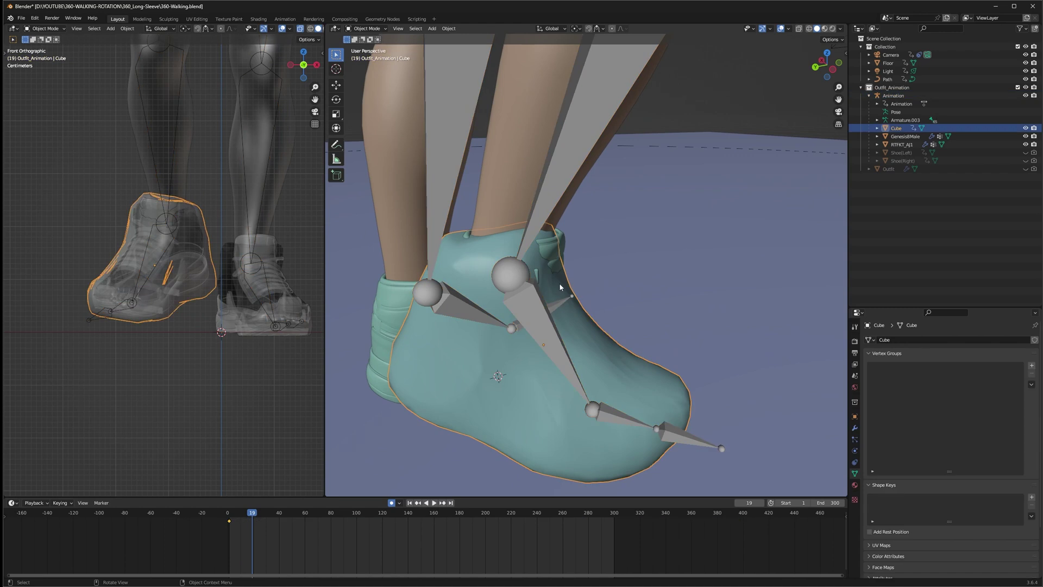
{"action": "left_click", "coordinate": [363, 29]}
{"action": "left_click", "coordinate": [369, 49]}
{"action": "middle_click_drag", "start_coordinate": [565, 250], "coordinate": [543, 239]}
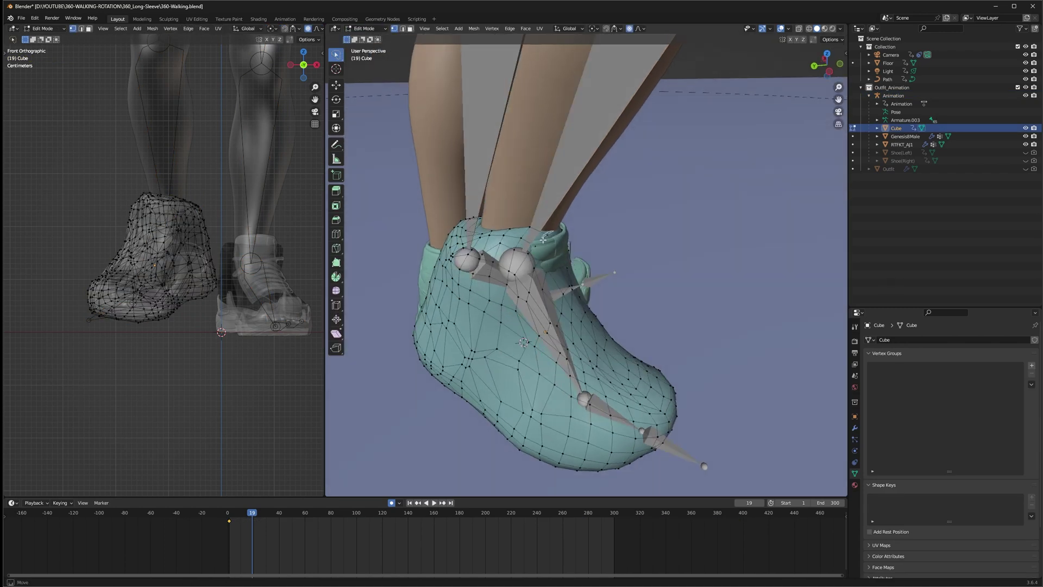
{"action": "left_click_drag", "start_coordinate": [543, 240], "coordinate": [589, 245]}
{"action": "middle_click_drag", "start_coordinate": [589, 244], "coordinate": [455, 193]}
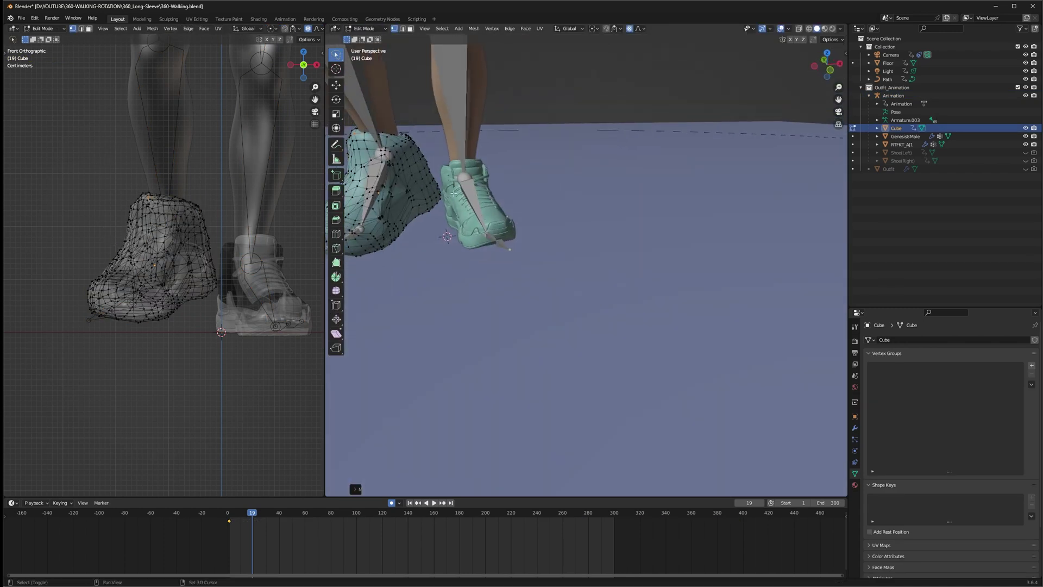
{"action": "scroll", "coordinate": [453, 193], "scroll_direction": "up", "scroll_amount": 5}
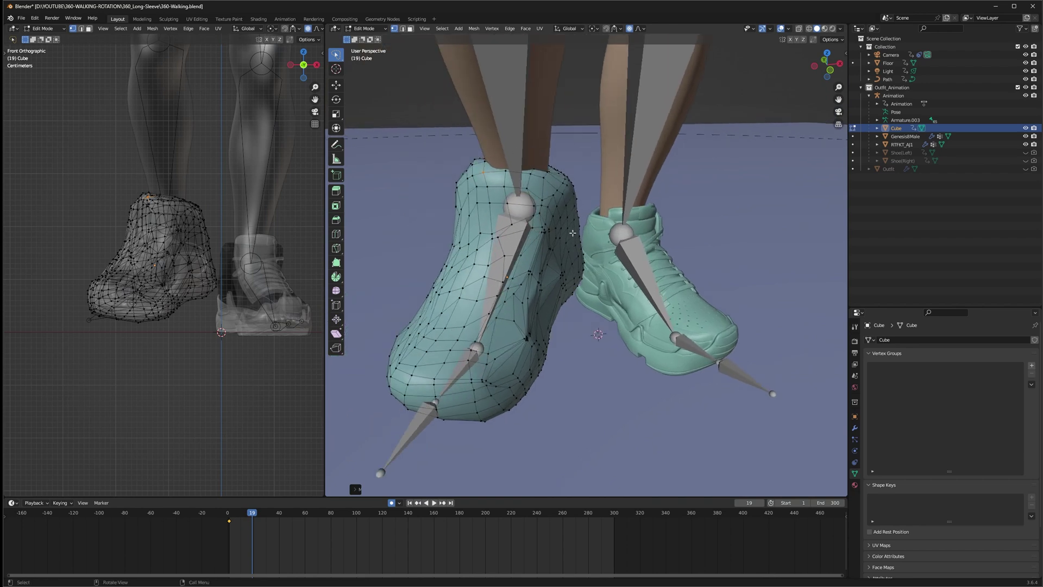
{"action": "middle_click_drag", "start_coordinate": [573, 232], "coordinate": [485, 259]}
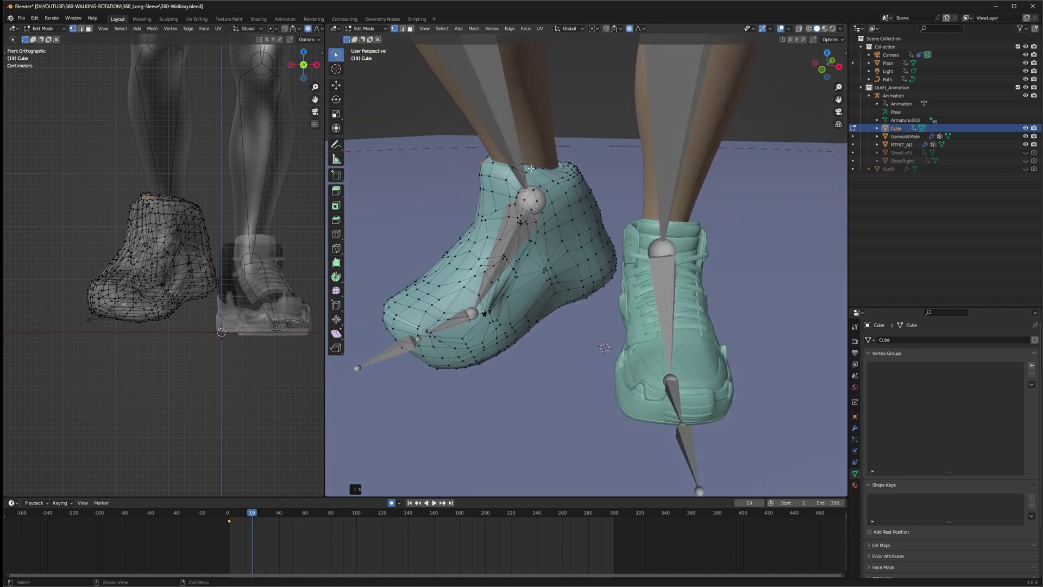
- Reposition a vertex near the shoe cover's ankle and return to Object Mode
{"action": "middle_click_drag", "start_coordinate": [590, 184], "coordinate": [573, 232]}
{"action": "middle_click_drag", "start_coordinate": [565, 174], "coordinate": [503, 114]}
{"action": "middle_click_drag", "start_coordinate": [608, 198], "coordinate": [641, 173]}
{"action": "left_click", "coordinate": [484, 213]}
{"action": "key", "text": "g"}
{"action": "left_click", "coordinate": [488, 210]}
{"action": "middle_click_drag", "start_coordinate": [488, 210], "coordinate": [618, 211]}
{"action": "left_click", "coordinate": [369, 38]}
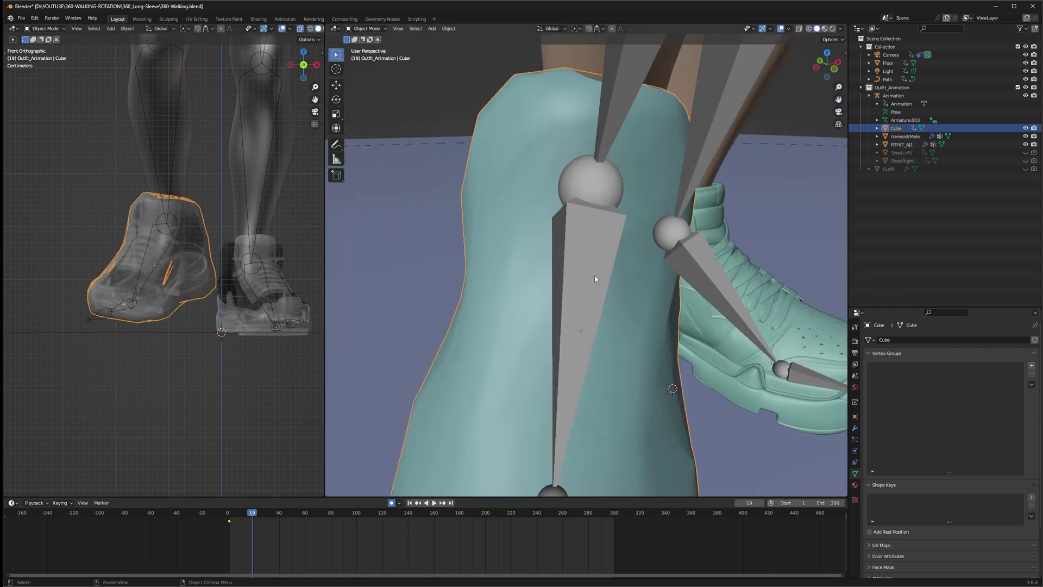
- Play and scrub the walk animation to check how the shoe cover follows the right foot
{"action": "scroll", "coordinate": [595, 275], "scroll_direction": "down", "scroll_amount": 3}
{"action": "middle_click_drag", "start_coordinate": [607, 303], "coordinate": [655, 313]}
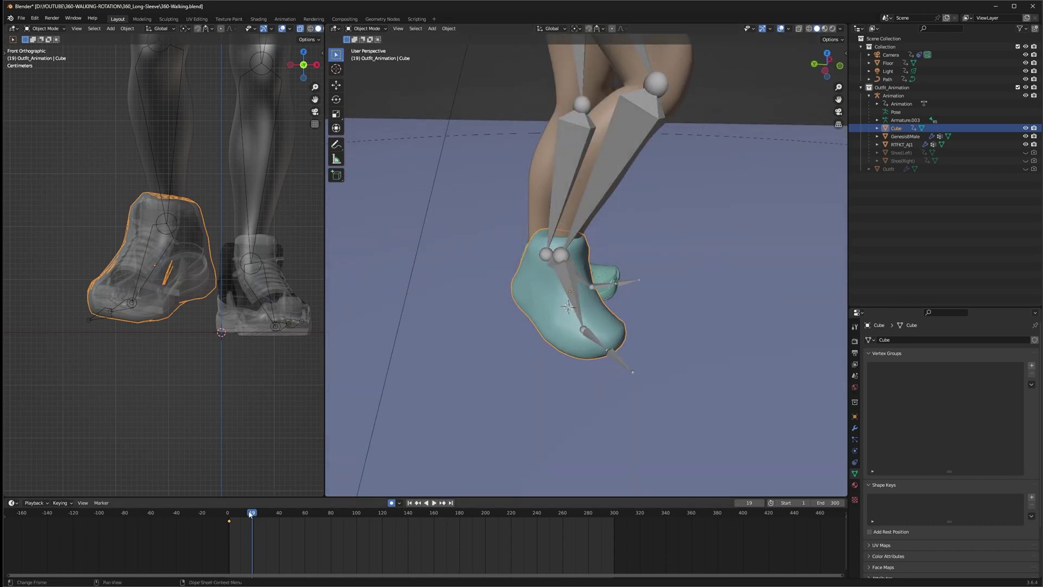
{"action": "key", "text": "space"}
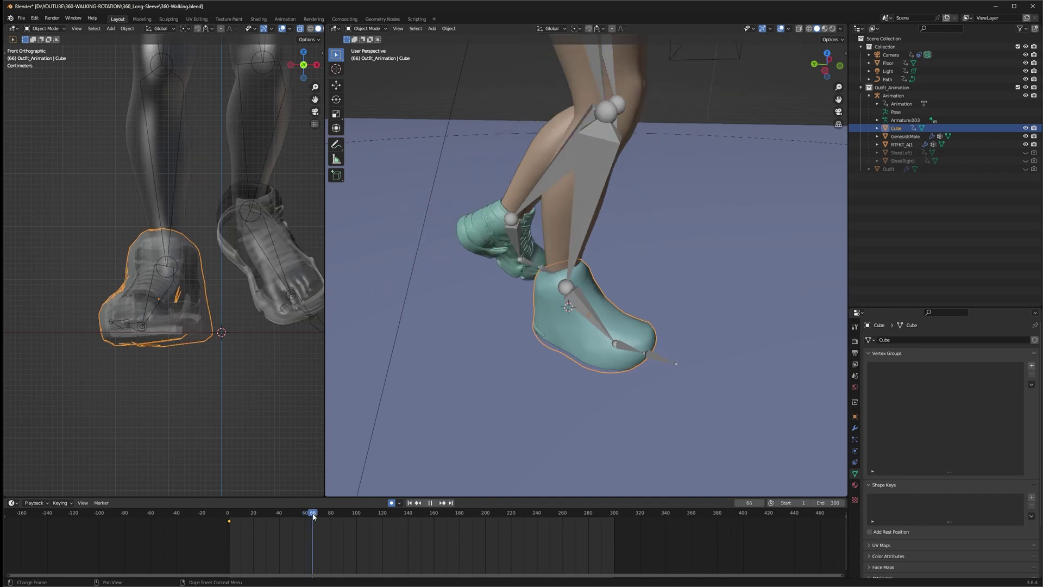
{"action": "left_click_drag", "start_coordinate": [315, 516], "coordinate": [318, 516]}
- Hide the Cube shoe cover, unhide Shoe(Left) and Shoe(Right), and play the walk with these covers
{"action": "left_click", "coordinate": [1034, 128]}
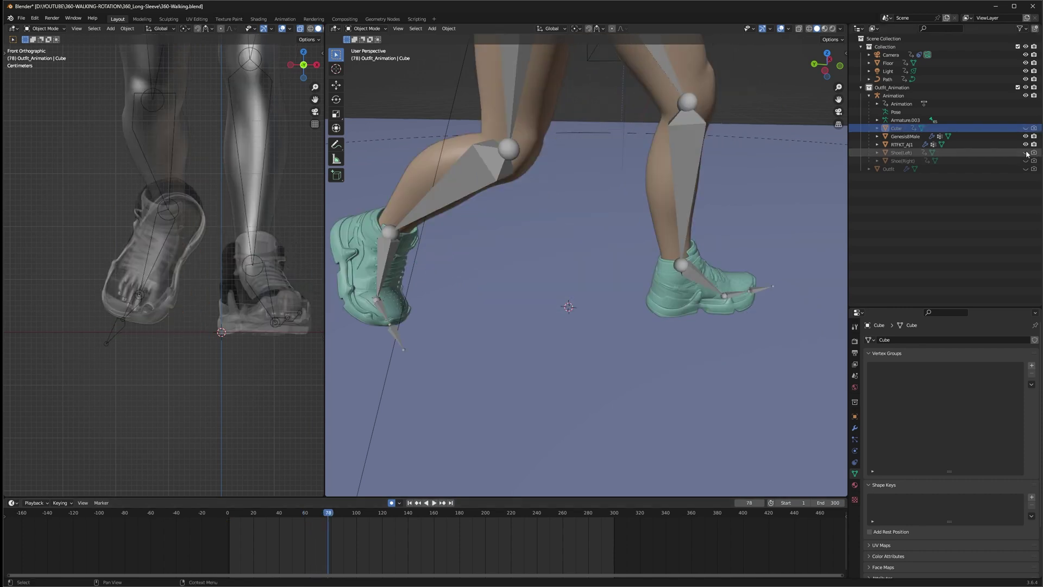
{"action": "left_click", "coordinate": [1026, 153]}
{"action": "left_click", "coordinate": [1026, 161]}
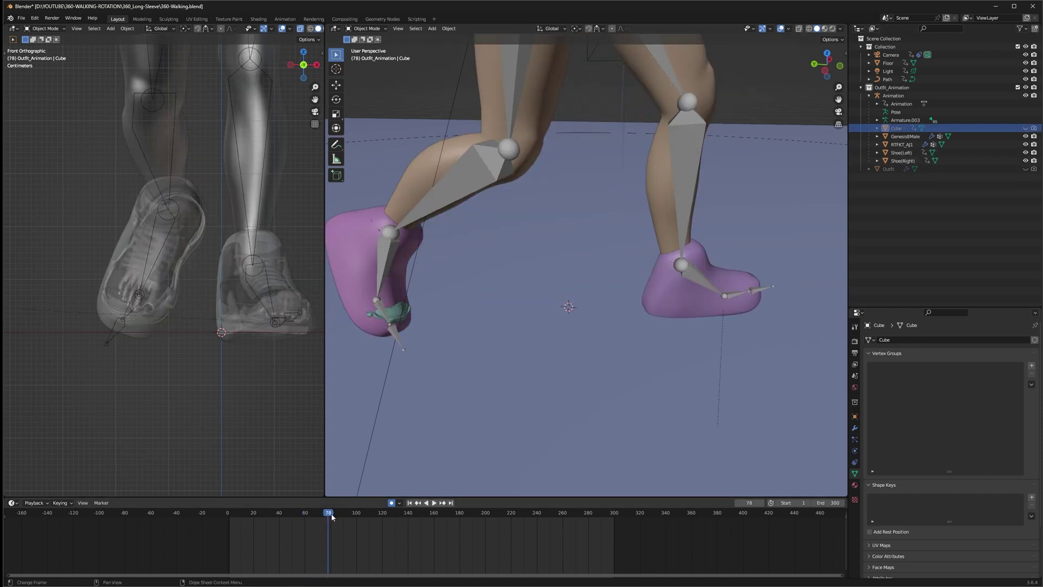
{"action": "key", "text": "space"}
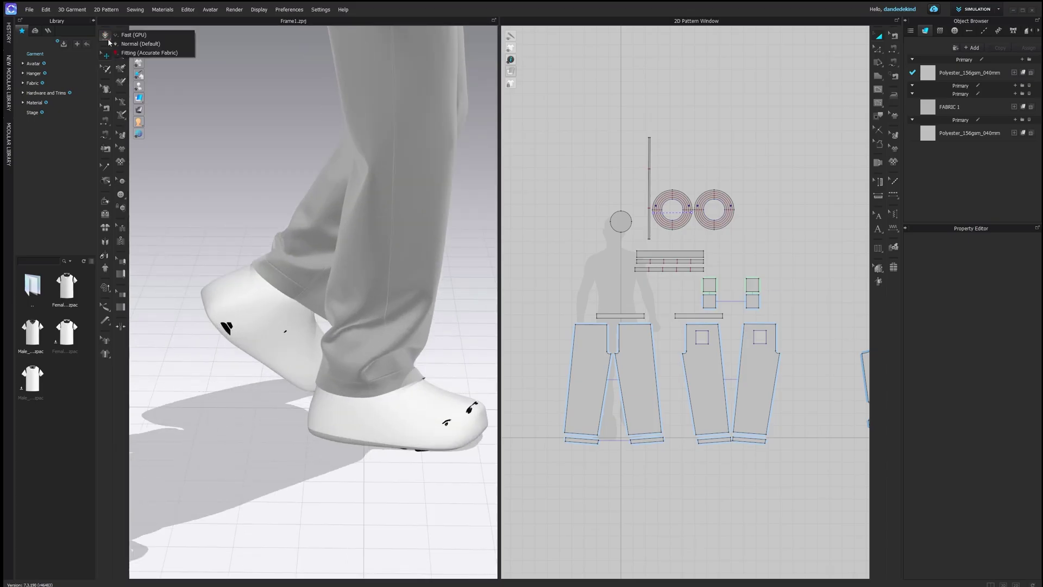
- In CLO, run the simulation in Fast (GPU) mode and pull the trouser cuff over the raised rear shoe cover
{"action": "left_click", "coordinate": [131, 35]}
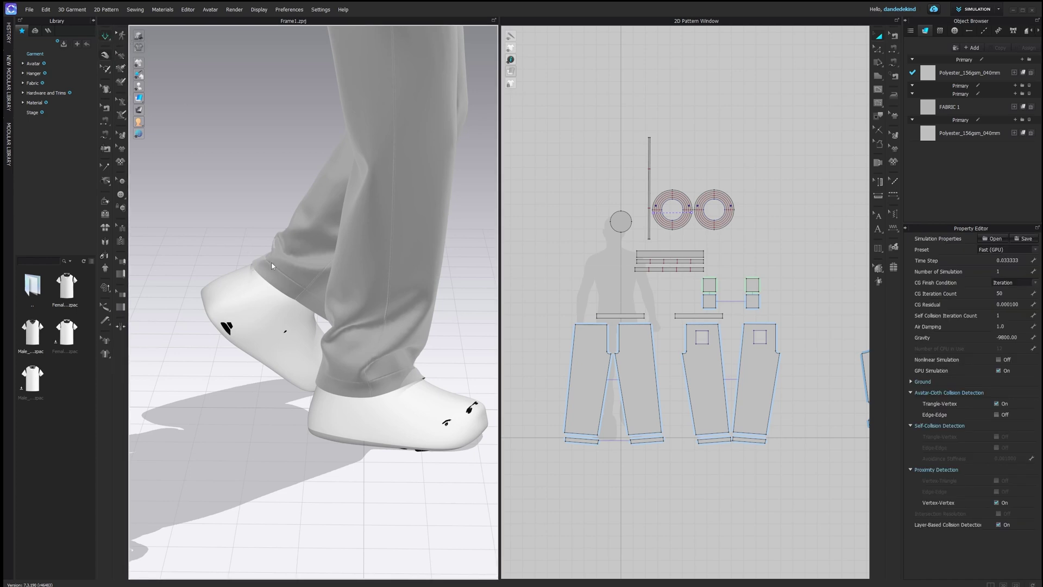
{"action": "right_click_drag", "start_coordinate": [264, 274], "coordinate": [389, 278]}
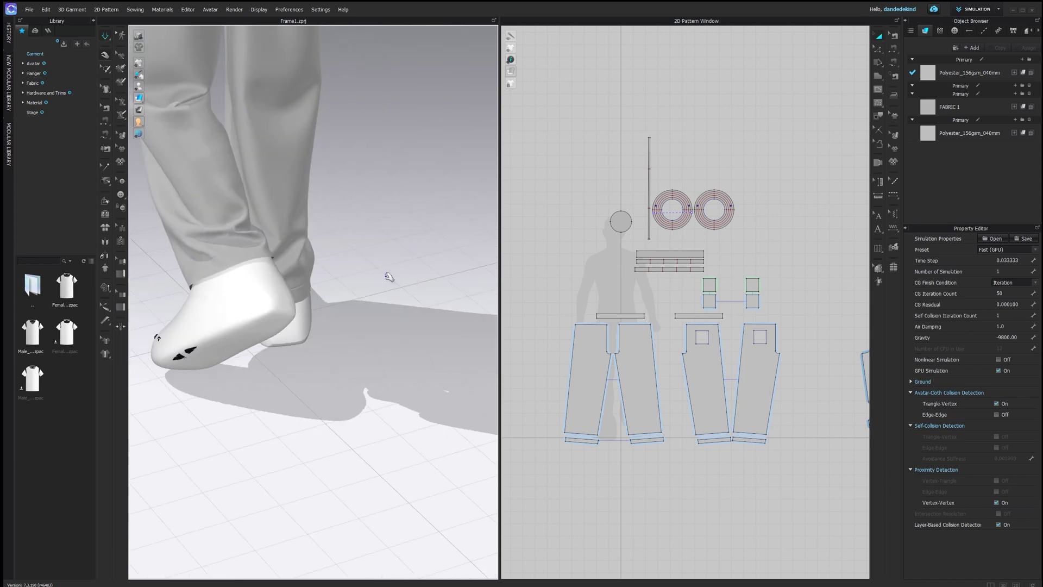
{"action": "left_click_drag", "start_coordinate": [239, 258], "coordinate": [292, 250]}
{"action": "right_click_drag", "start_coordinate": [294, 251], "coordinate": [249, 281]}
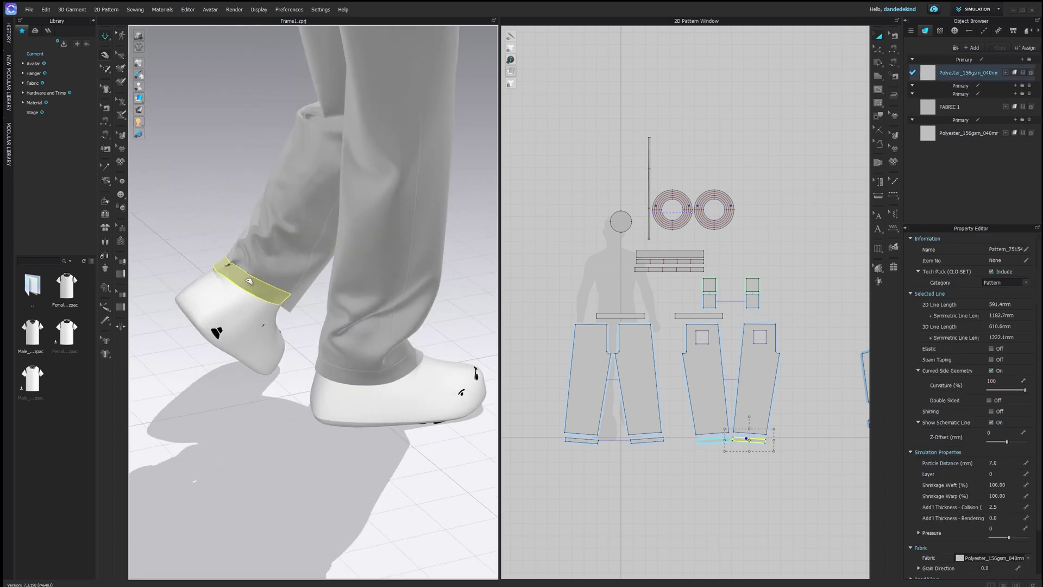
- Pull the cuff on the planted foot outward so it drapes over the heel and front of the shoe cover
{"action": "right_click_drag", "start_coordinate": [277, 314], "coordinate": [337, 363]}
{"action": "left_click_drag", "start_coordinate": [337, 366], "coordinate": [373, 386]}
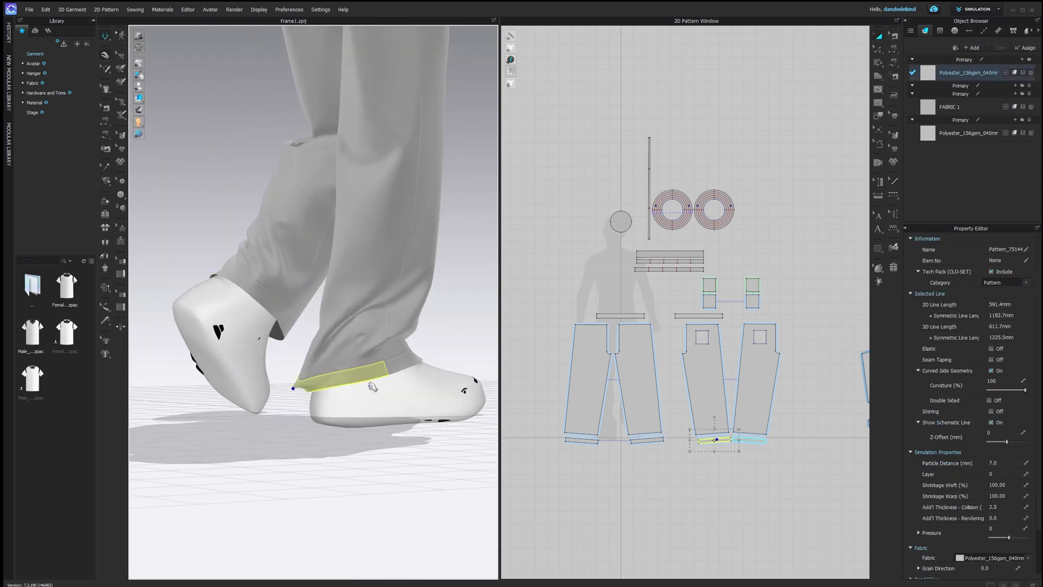
{"action": "right_click_drag", "start_coordinate": [373, 386], "coordinate": [368, 377]}
{"action": "left_click_drag", "start_coordinate": [414, 372], "coordinate": [455, 383]}
{"action": "right_click_drag", "start_coordinate": [455, 383], "coordinate": [317, 382]}
{"action": "right_click", "coordinate": [445, 390]}
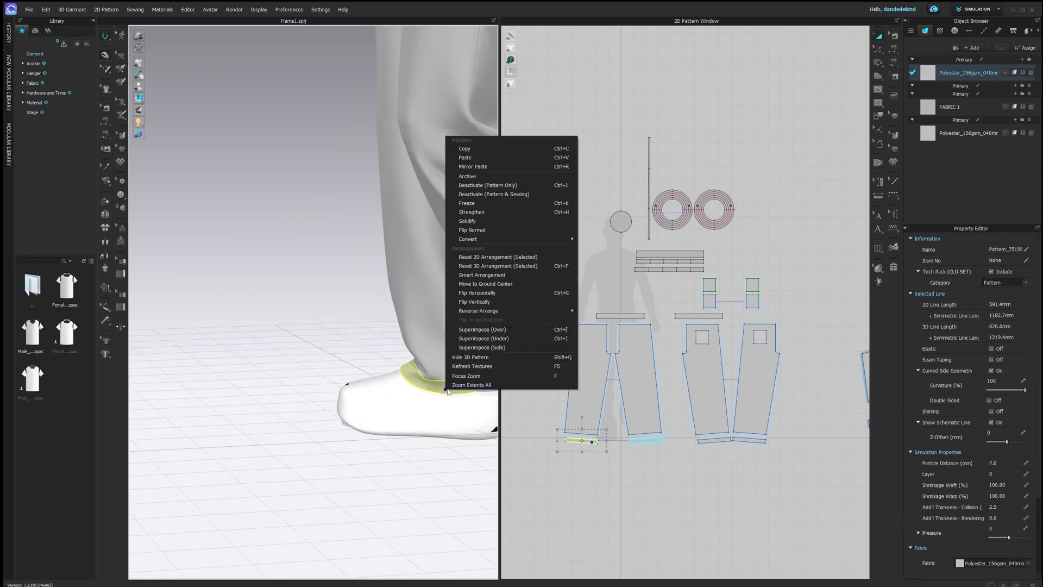
{"action": "left_click", "coordinate": [395, 381]}
- Tug the lower back panel of the planted trouser leg to adjust its drape above the shoe cover
{"action": "right_click_drag", "start_coordinate": [396, 382], "coordinate": [413, 361]}
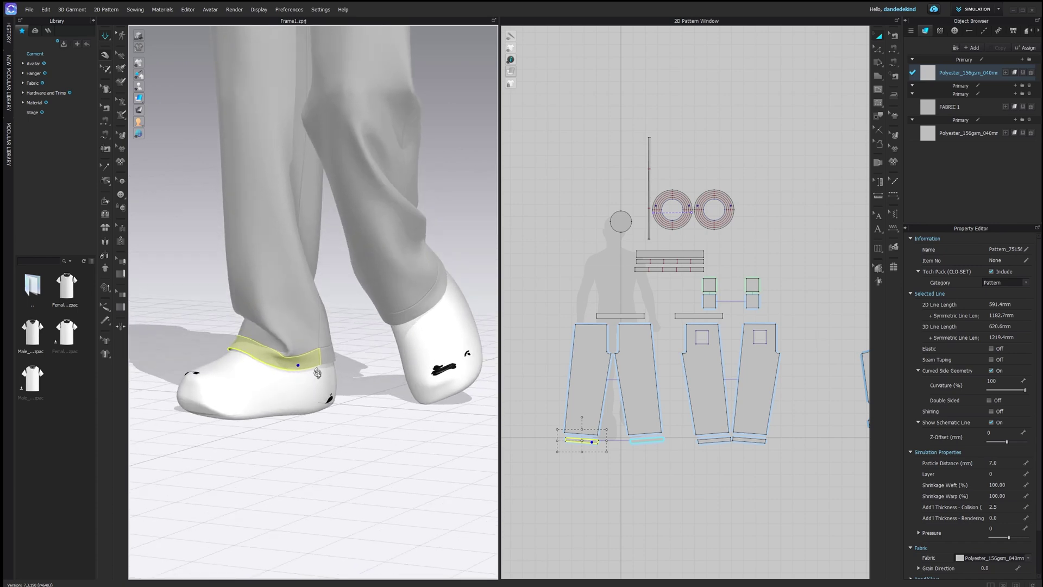
{"action": "right_click_drag", "start_coordinate": [317, 373], "coordinate": [304, 342]}
{"action": "left_click", "coordinate": [309, 339]}
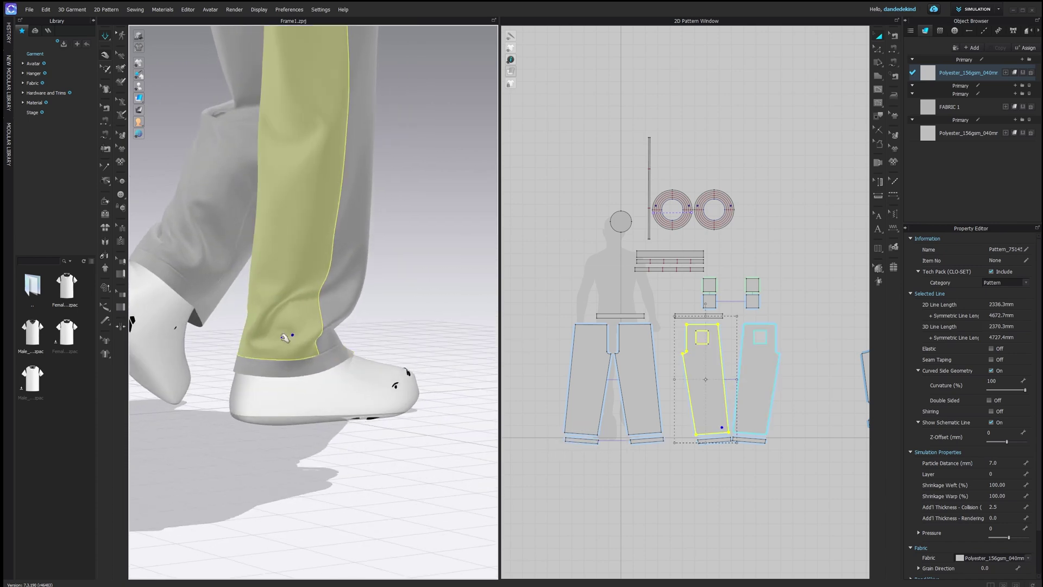
{"action": "mouse_move", "coordinate": [282, 337]}
{"action": "left_mouse_down"}
{"action": "mouse_move", "coordinate": [252, 340]}
{"action": "mouse_move", "coordinate": [266, 335]}
{"action": "left_mouse_up"}
{"action": "right_click_drag", "start_coordinate": [265, 336], "coordinate": [305, 331]}
{"action": "left_click_drag", "start_coordinate": [305, 331], "coordinate": [364, 346]}
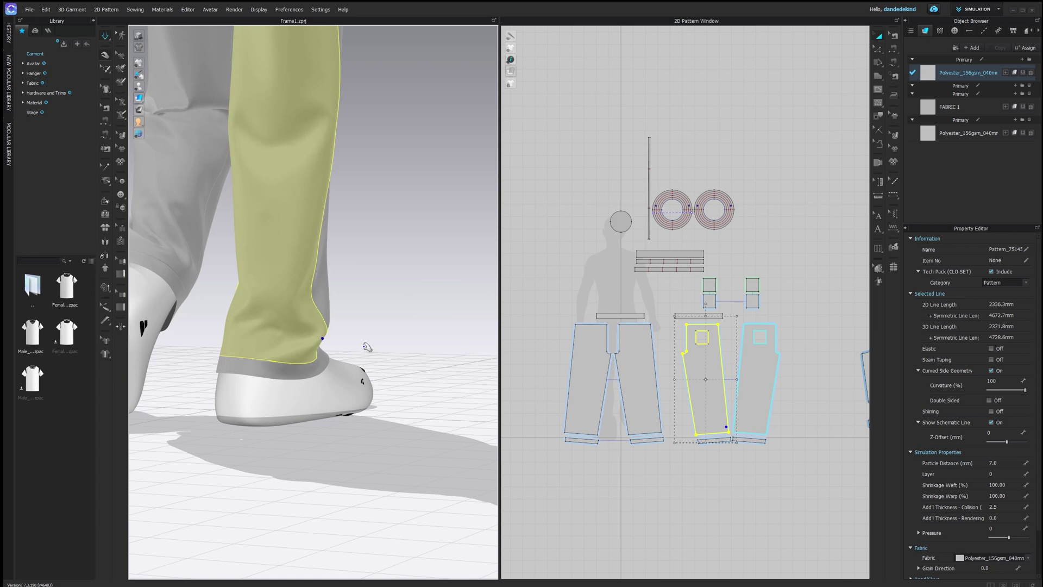
{"action": "right_click_drag", "start_coordinate": [364, 346], "coordinate": [214, 354]}
{"action": "right_click_drag", "start_coordinate": [435, 359], "coordinate": [275, 345]}
{"action": "left_click", "coordinate": [262, 339]}
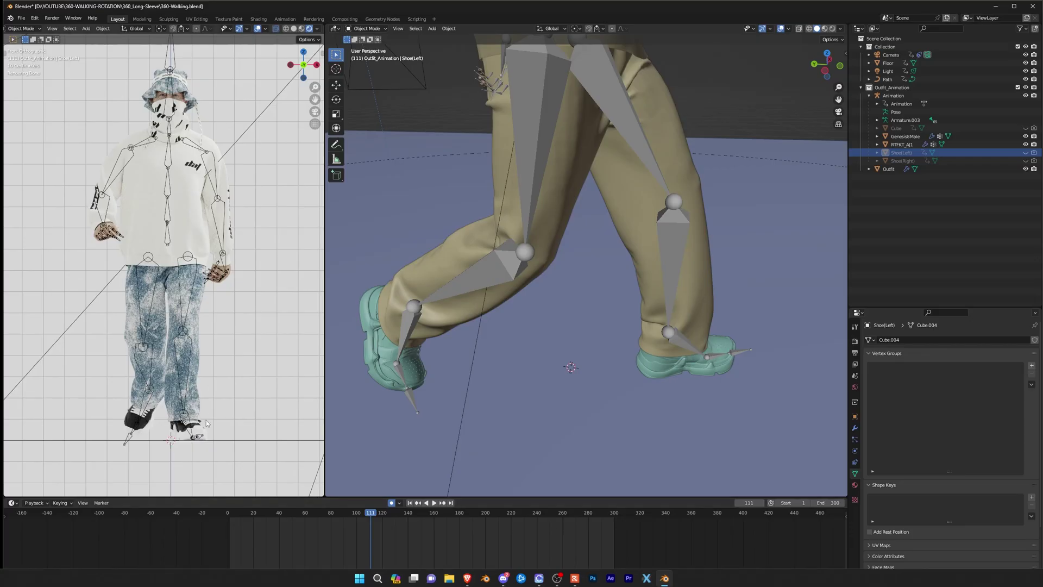
- In Blender, examine the rendered jeans' hems around the shoes and the full outfit from the front
{"action": "scroll", "coordinate": [192, 327], "scroll_direction": "up", "scroll_amount": 5}
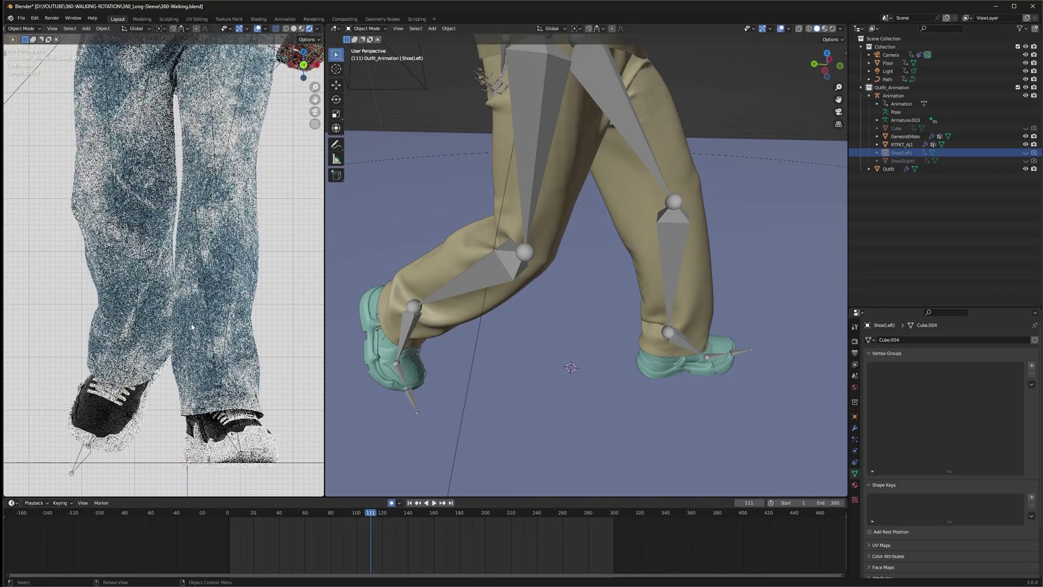
{"action": "scroll", "coordinate": [191, 326], "scroll_direction": "up", "scroll_amount": 2}
{"action": "scroll", "coordinate": [151, 302], "scroll_direction": "up", "scroll_amount": 3}
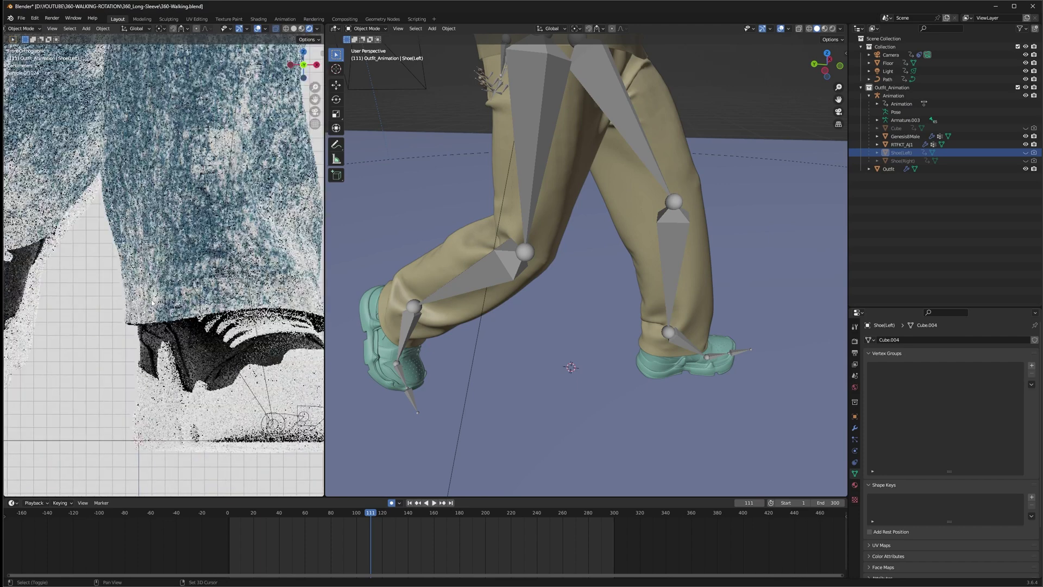
{"action": "scroll", "coordinate": [205, 321], "scroll_direction": "down", "scroll_amount": 7}
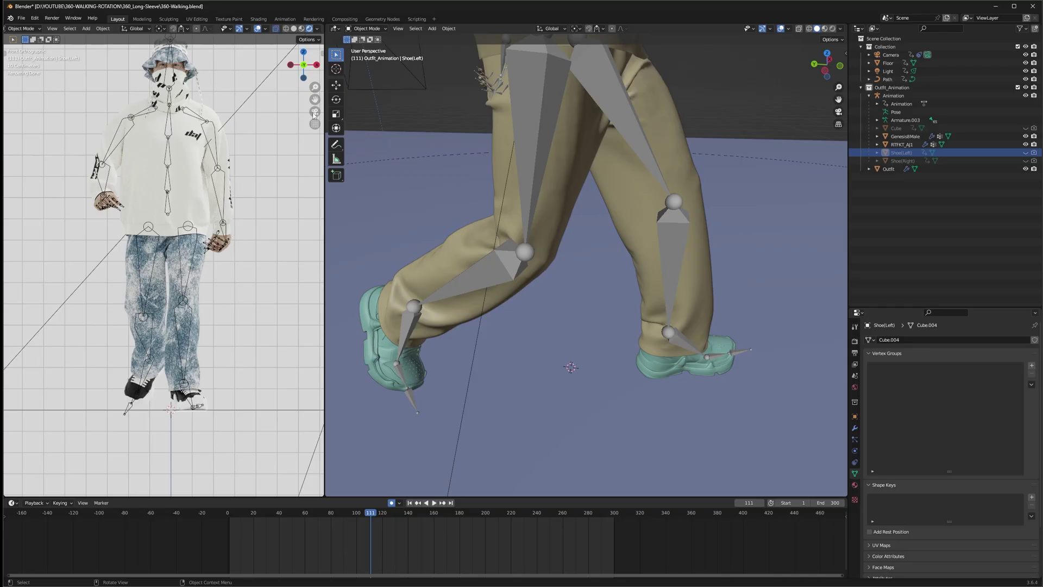
{"action": "left_click_drag", "start_coordinate": [313, 99], "coordinate": [306, 126]}
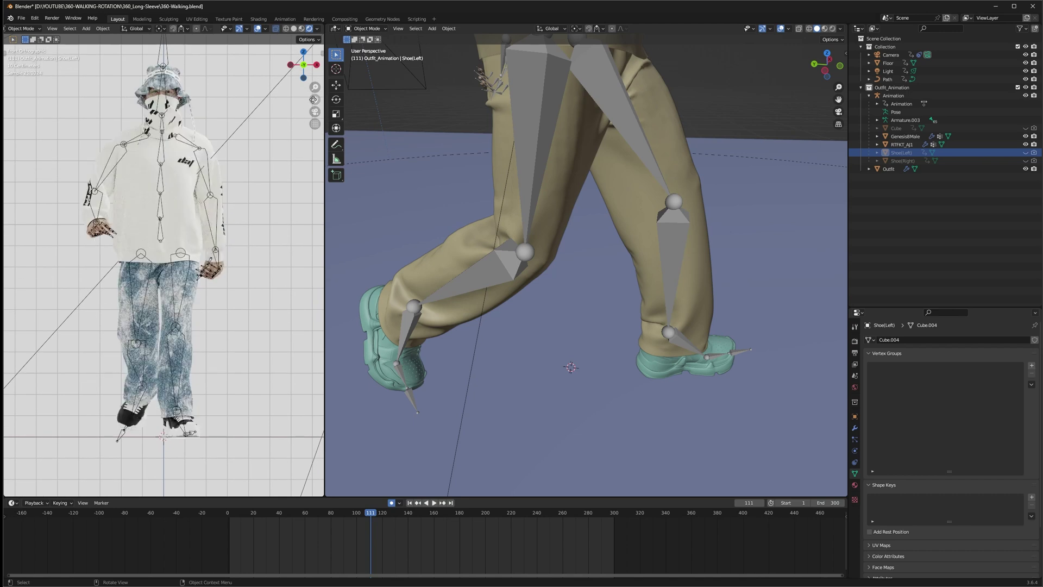